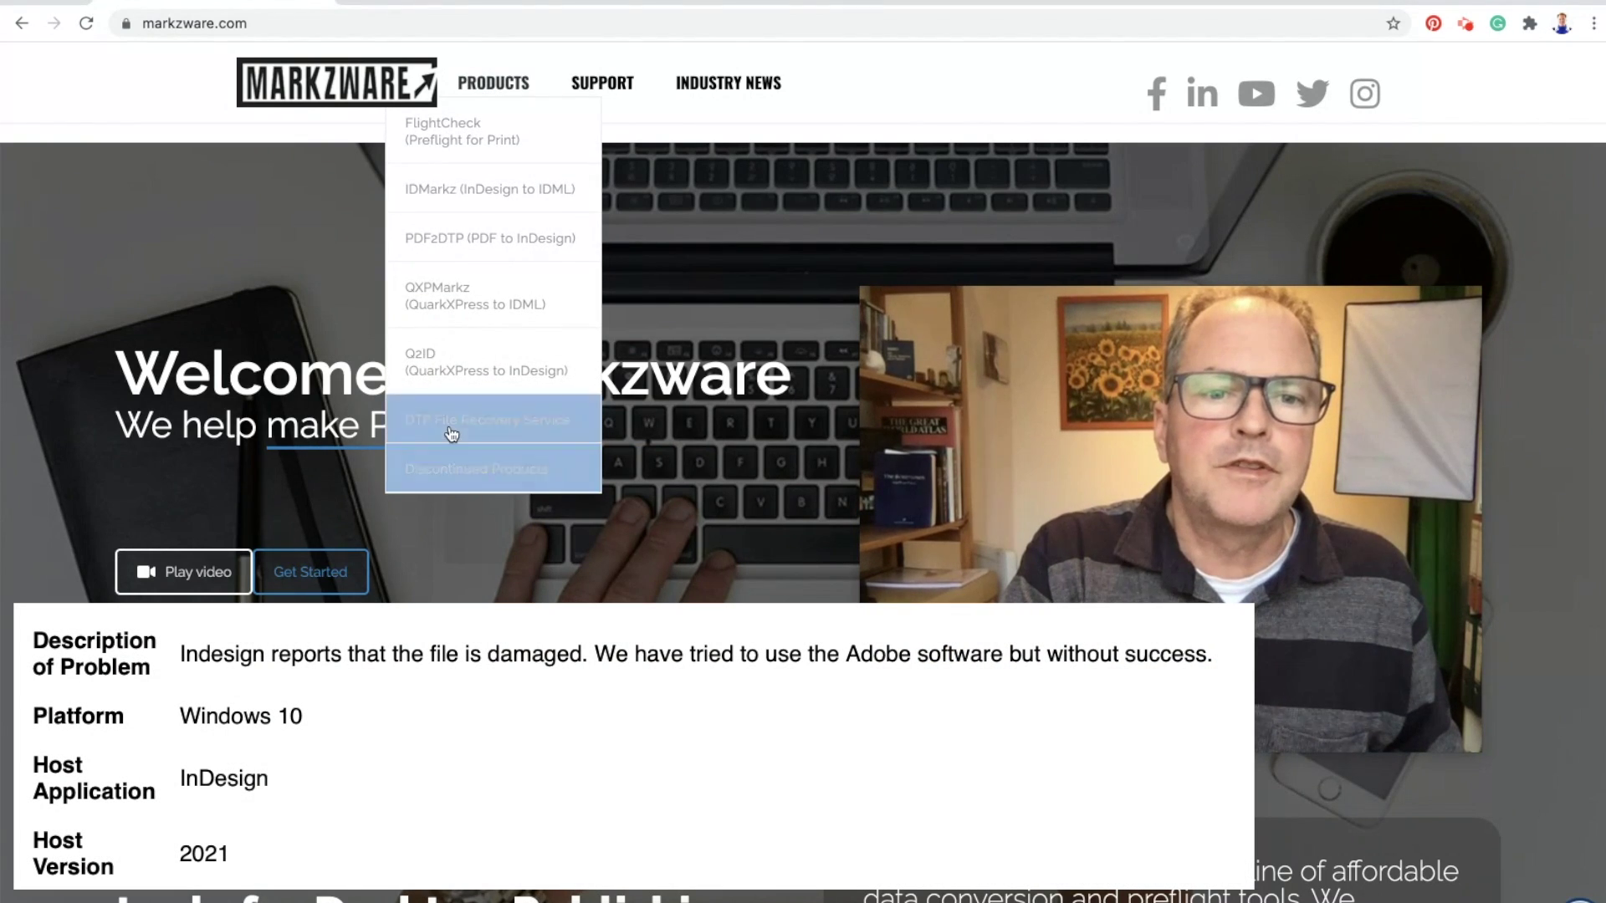
- Visit Markzware's DTP File Recovery Service page, then the IDMarkz product page
click(452, 434)
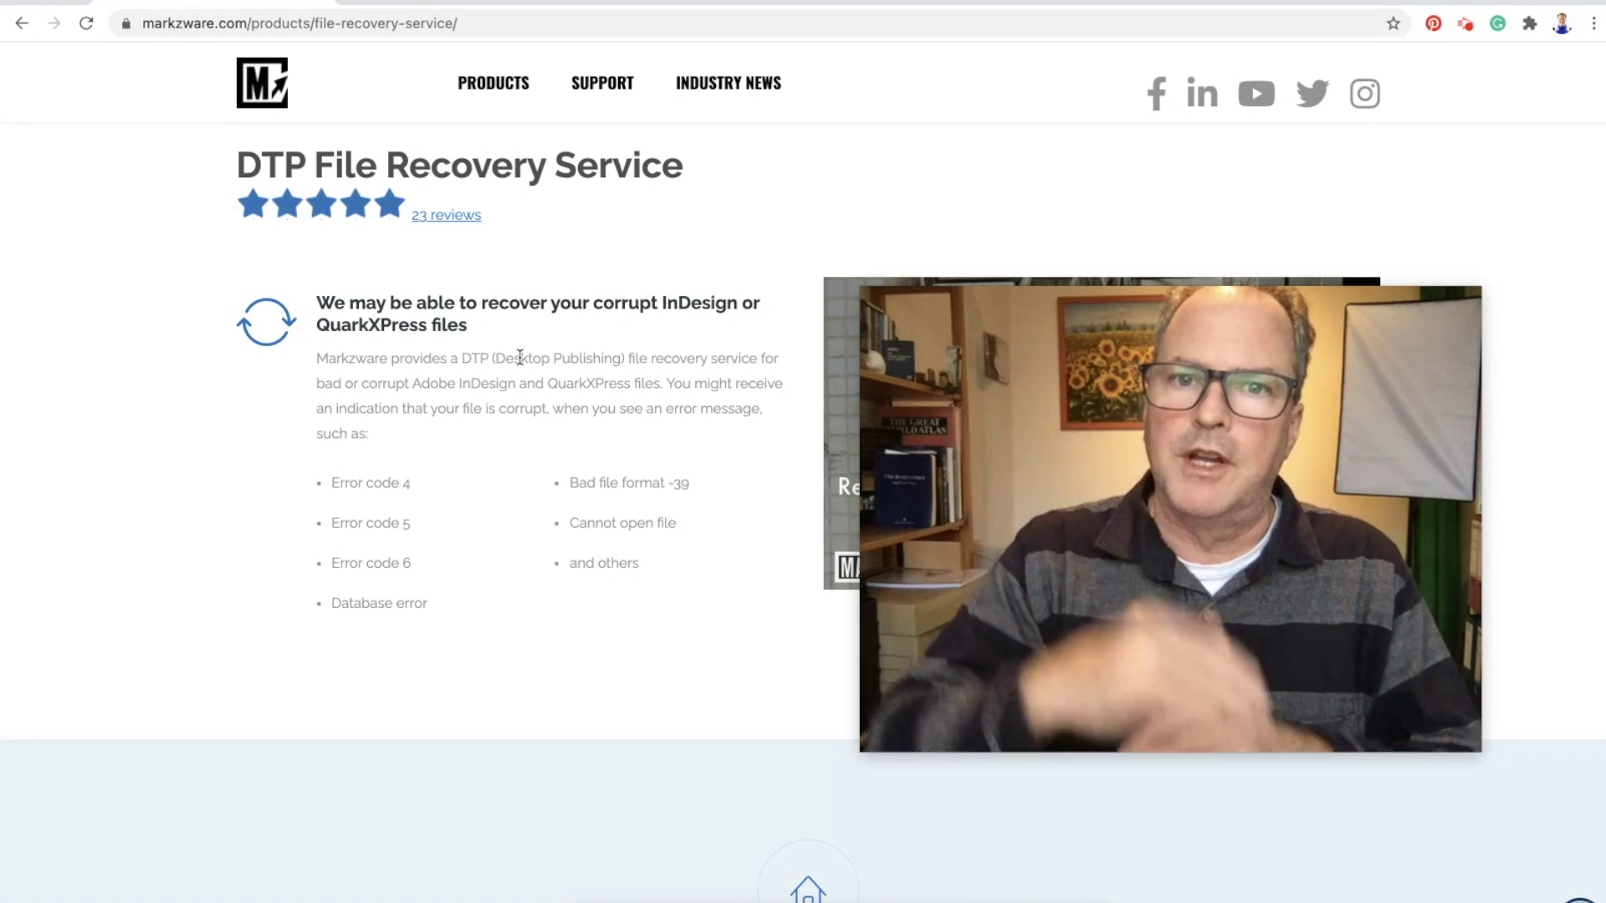
mouse_move(492, 83)
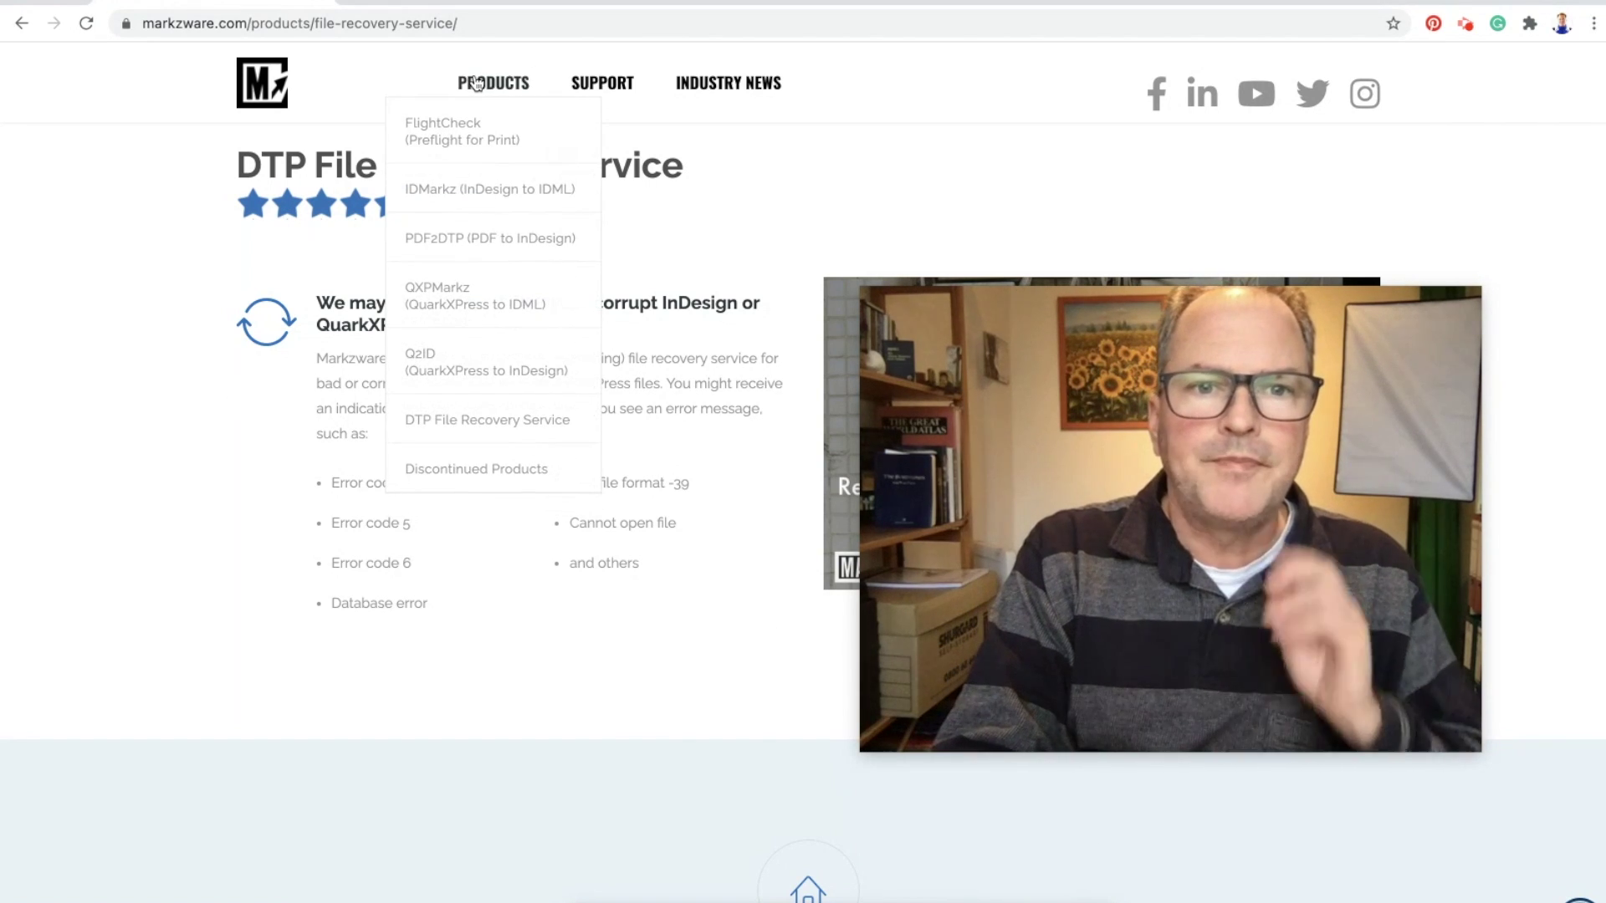
click(489, 191)
scroll(502, 214, down, 1)
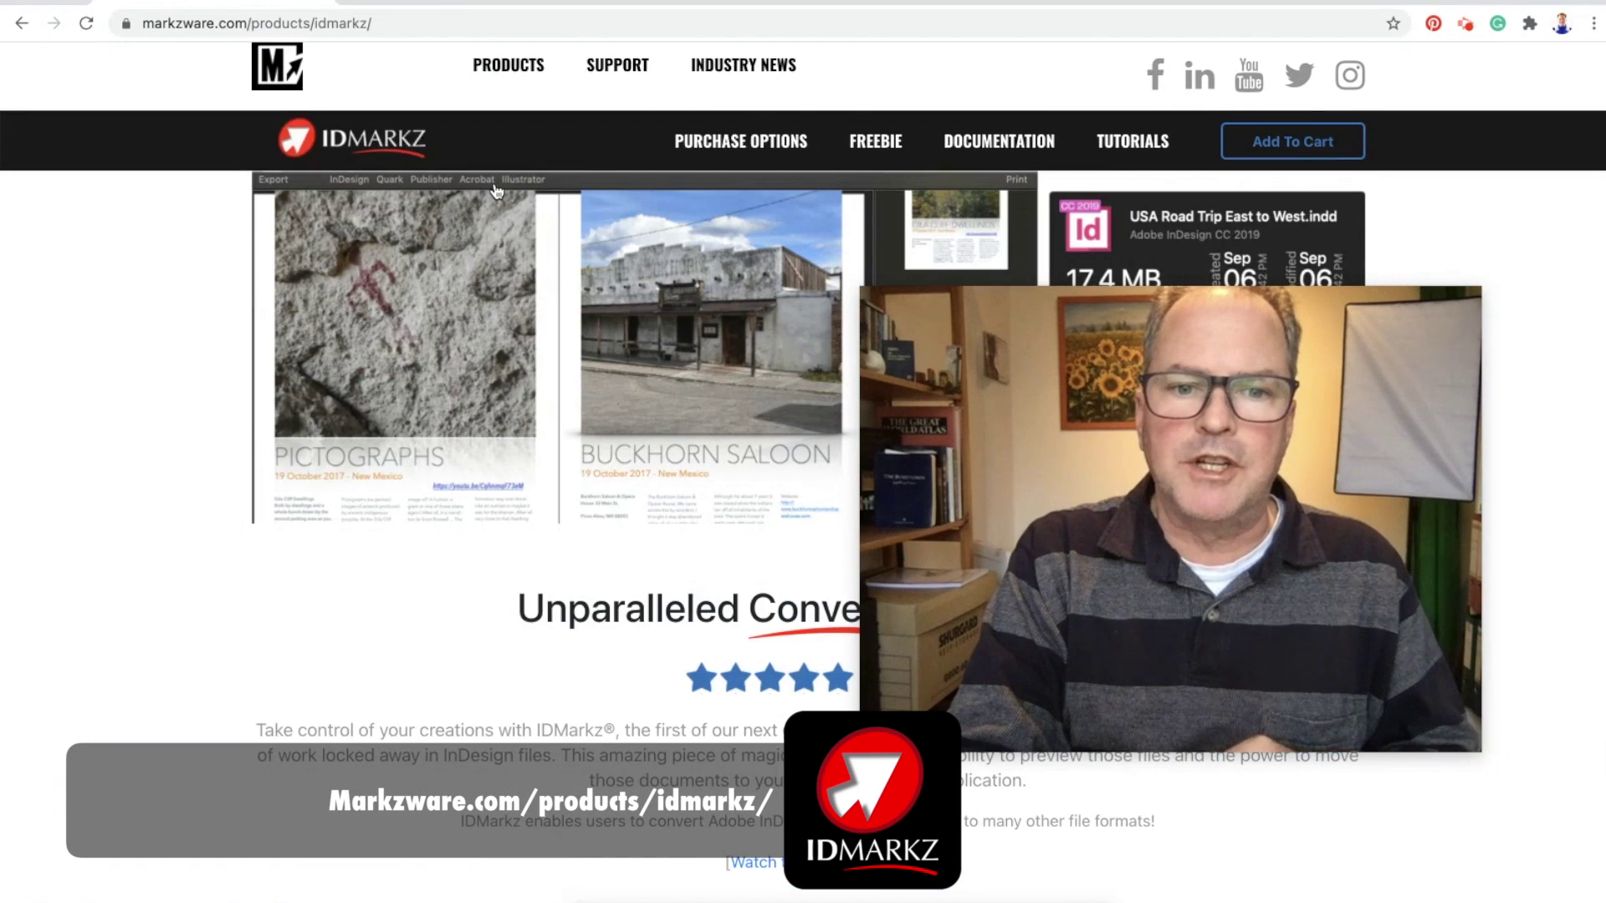
scroll(598, 247, down, 1)
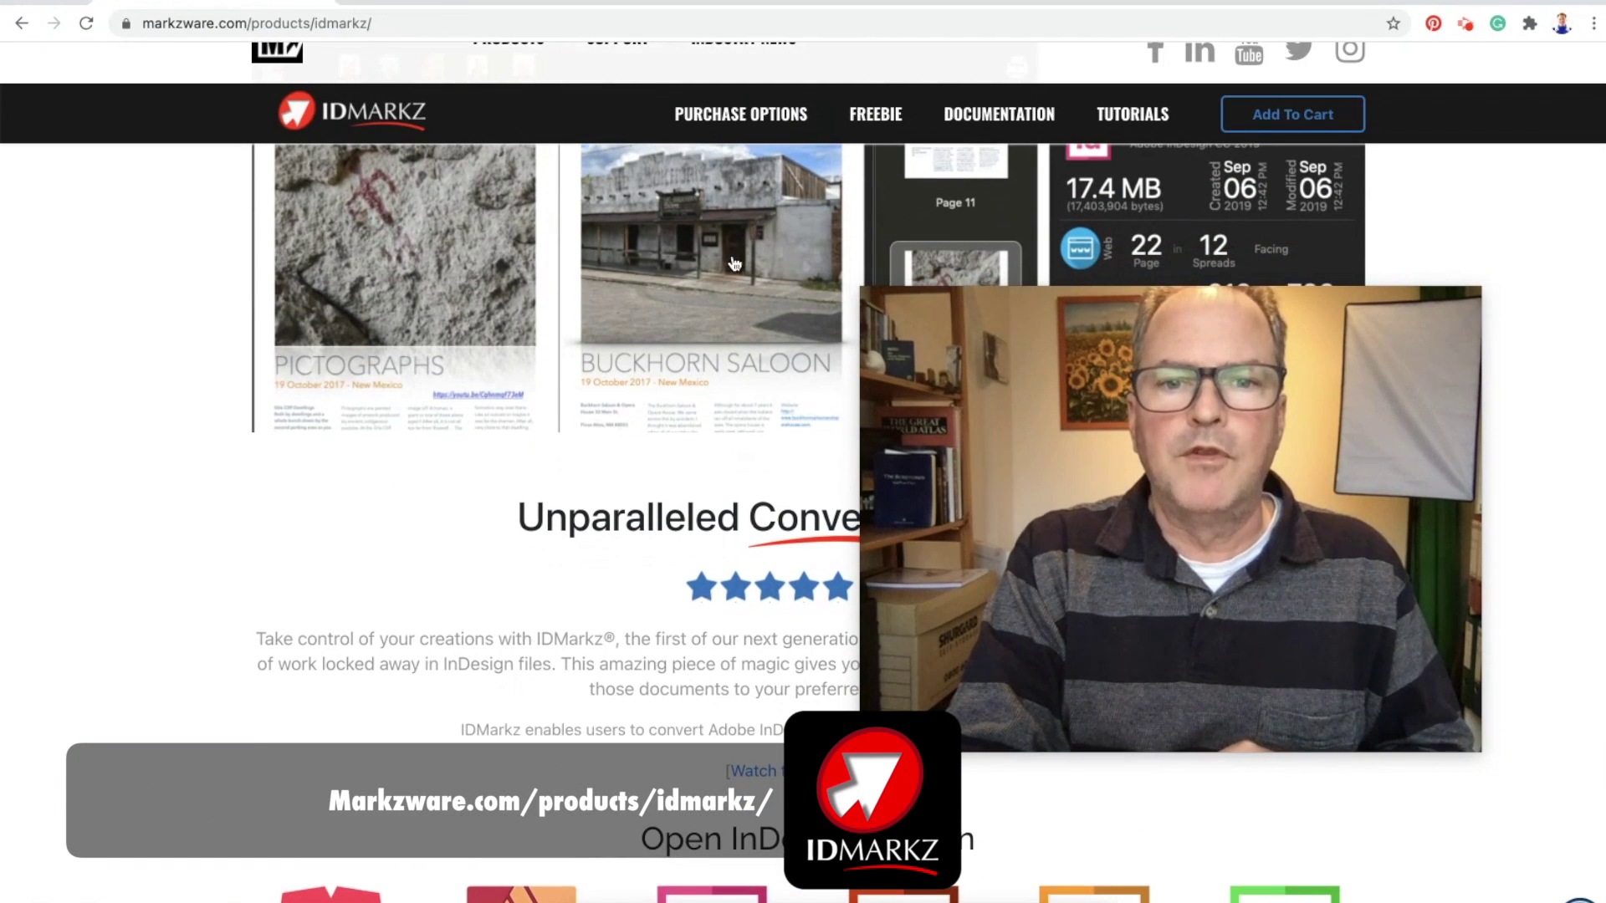
scroll(734, 263, down, 7)
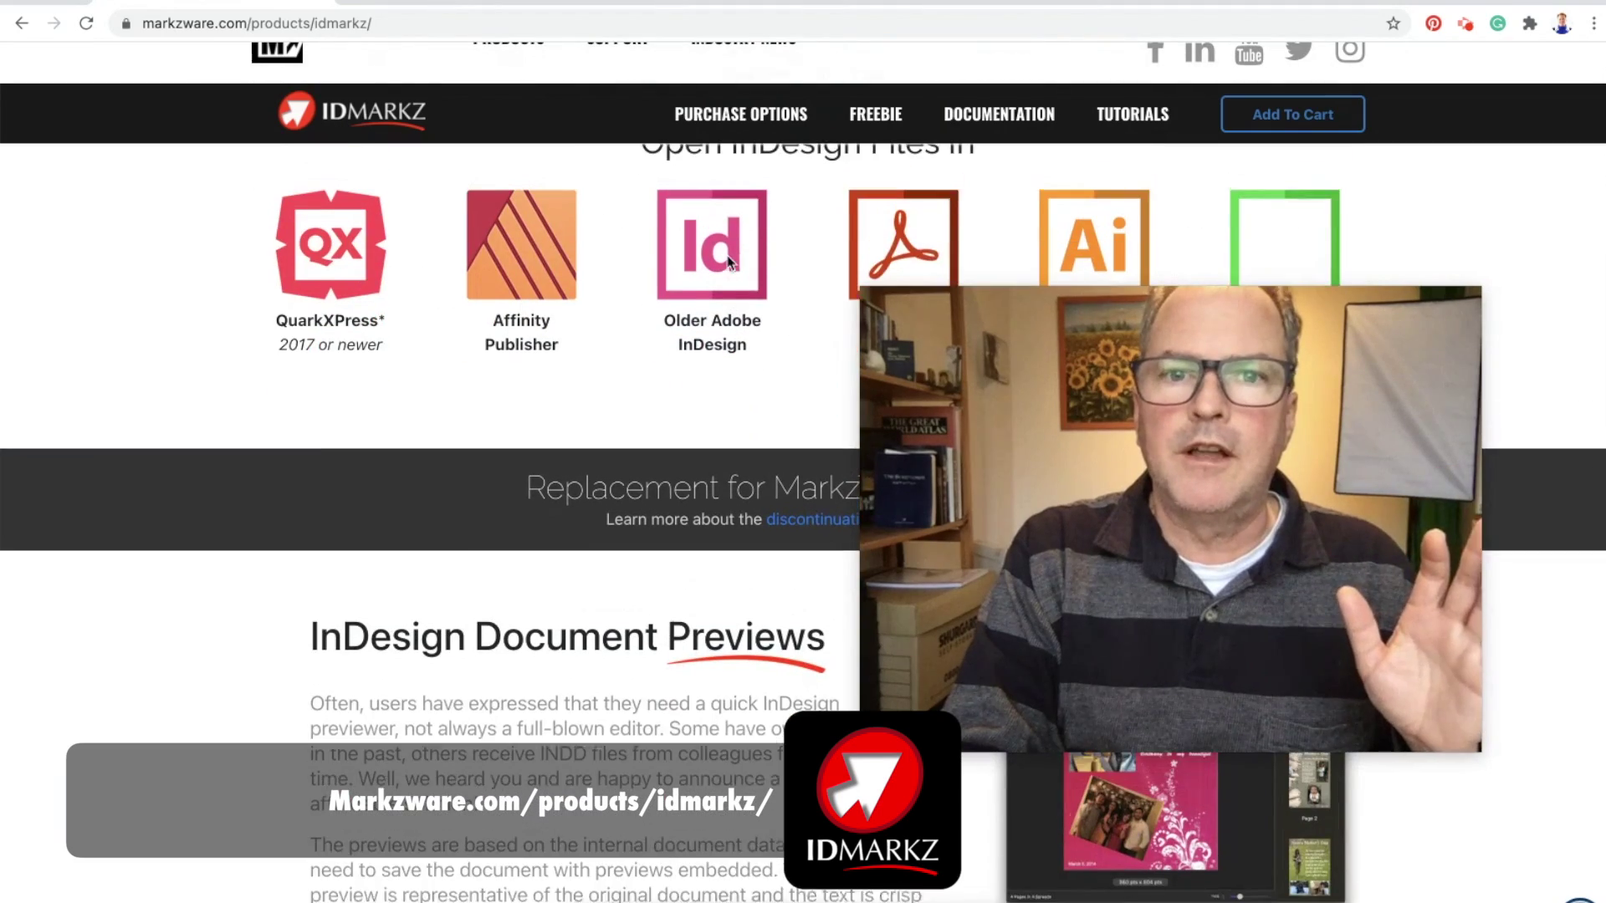
scroll(727, 255, up, 4)
scroll(727, 255, up, 4)
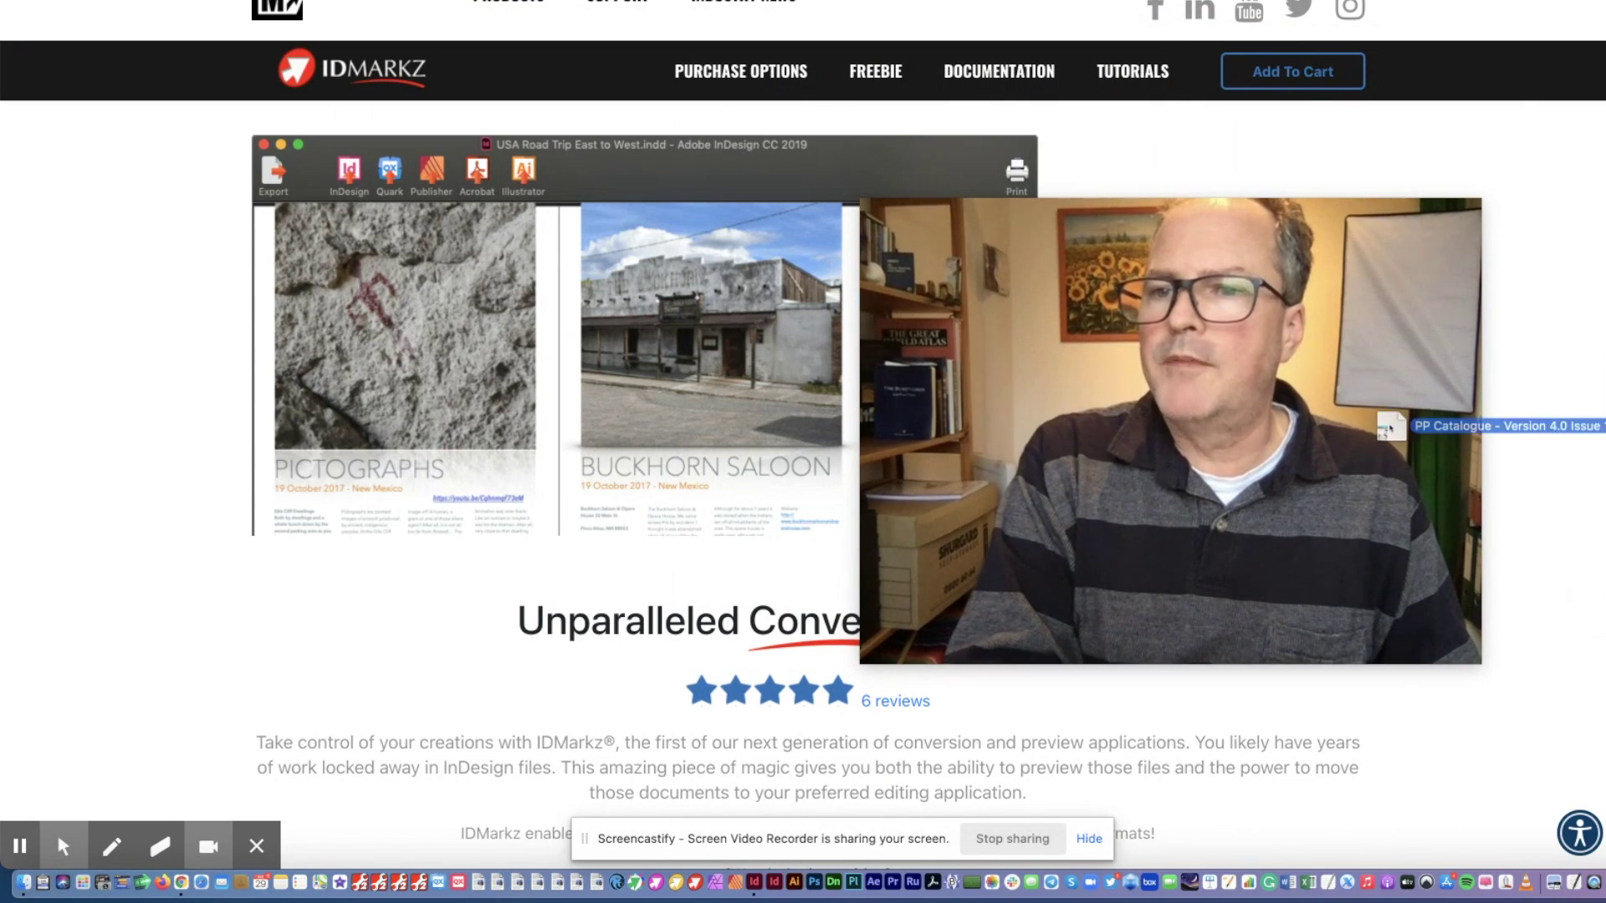
- Open PP Catalogue - Version 4.0 Issue 1.indd in InDesign, accept repair, and dismiss the failure
drag(1391, 427, 1194, 436)
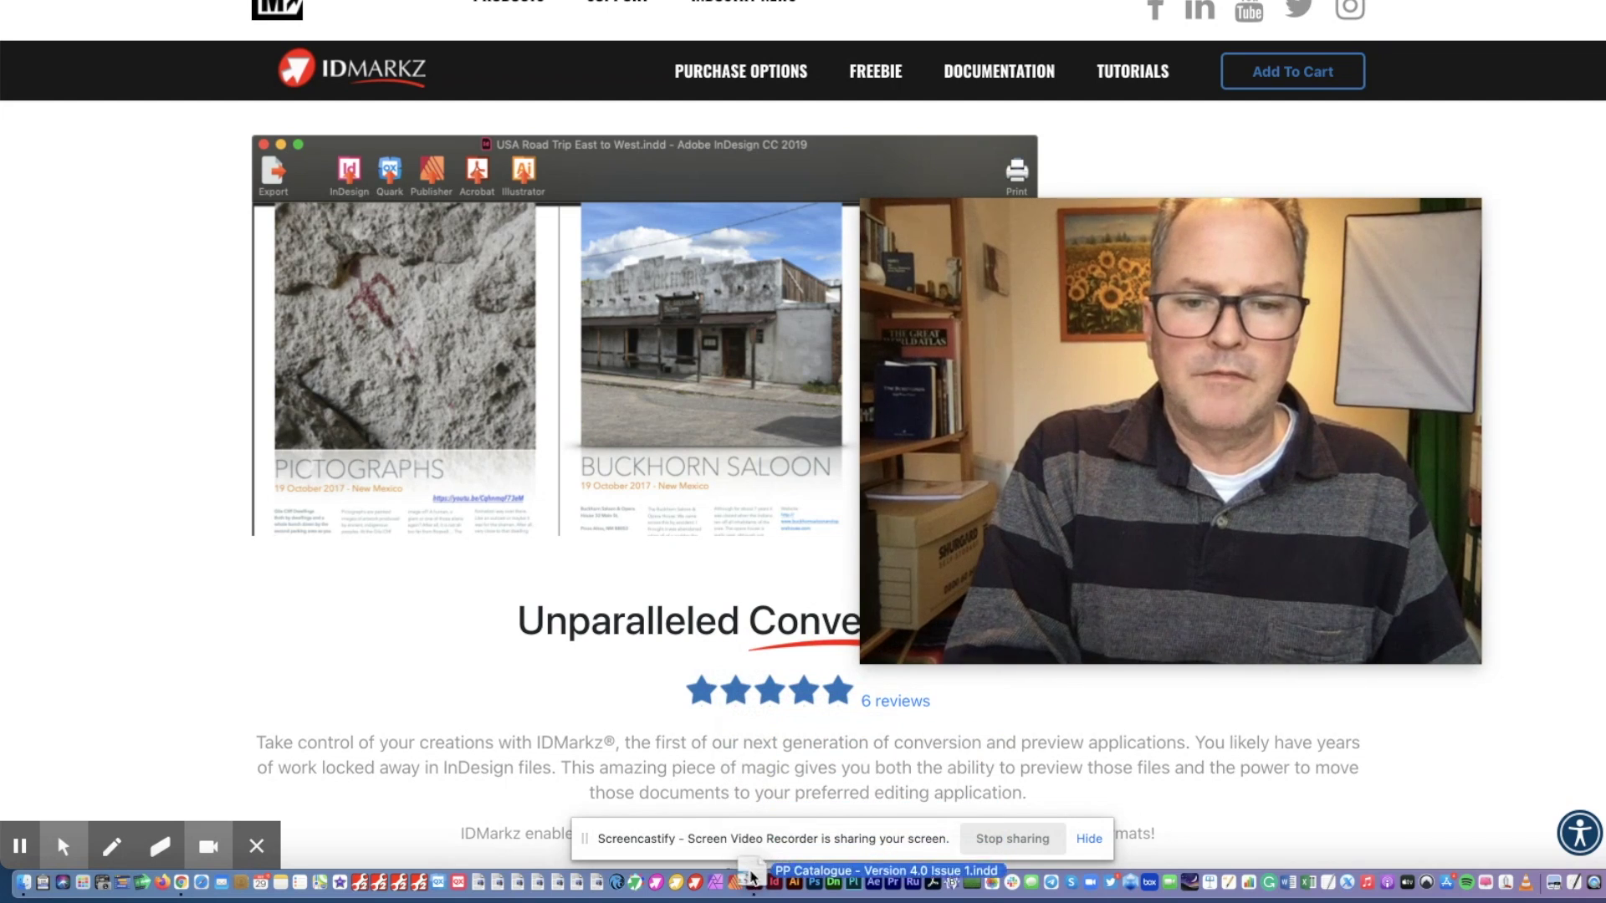
drag(969, 555, 749, 891)
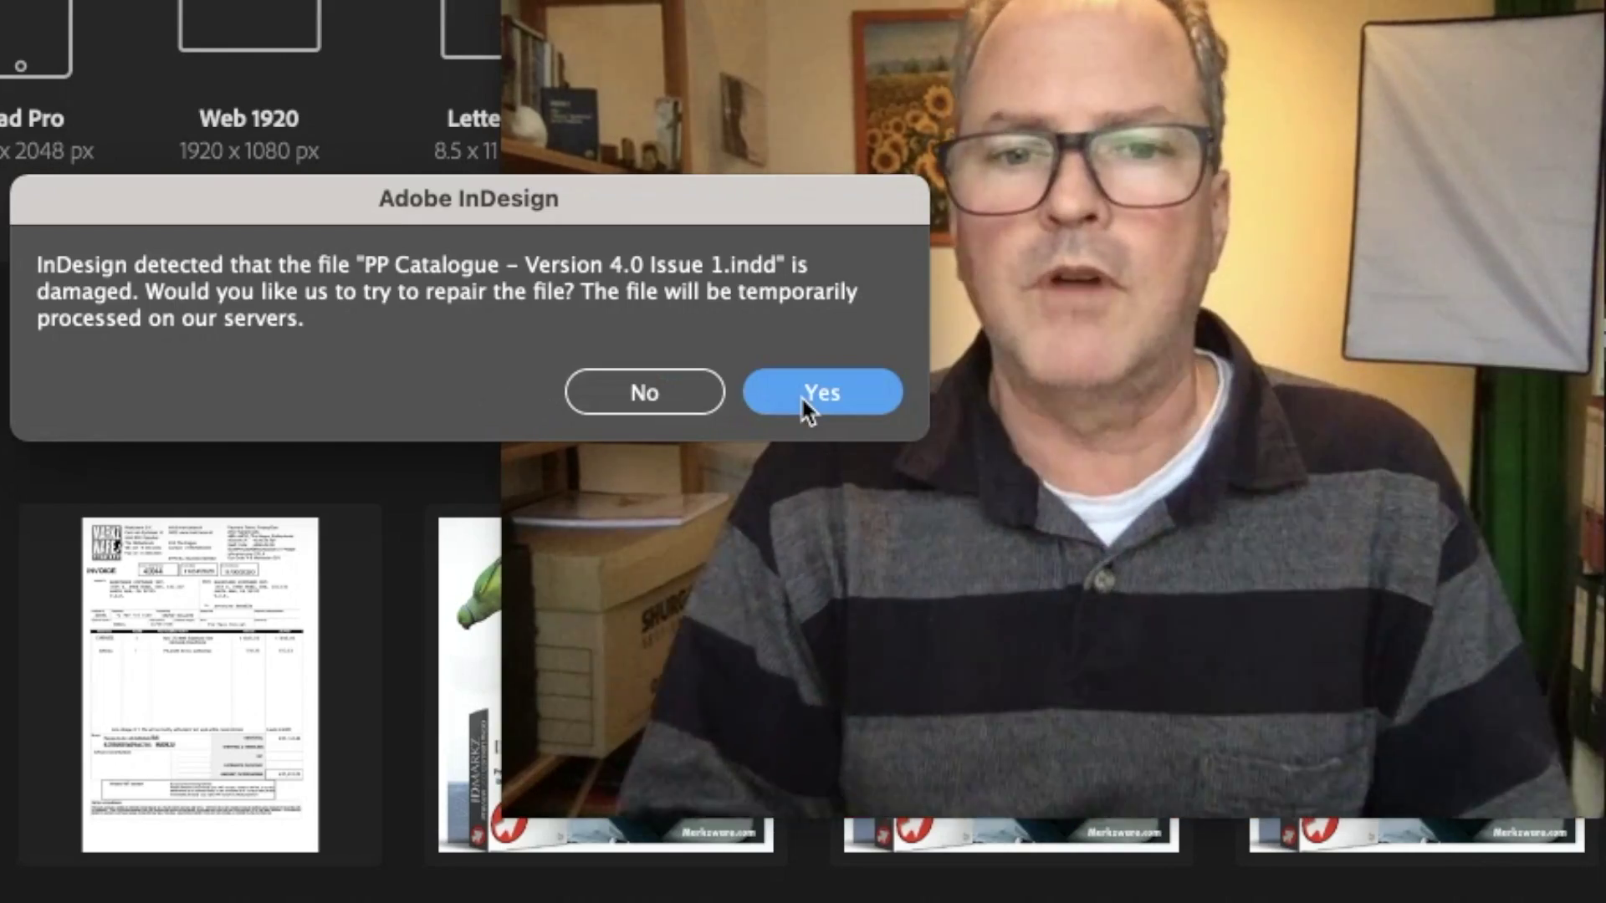
click(800, 395)
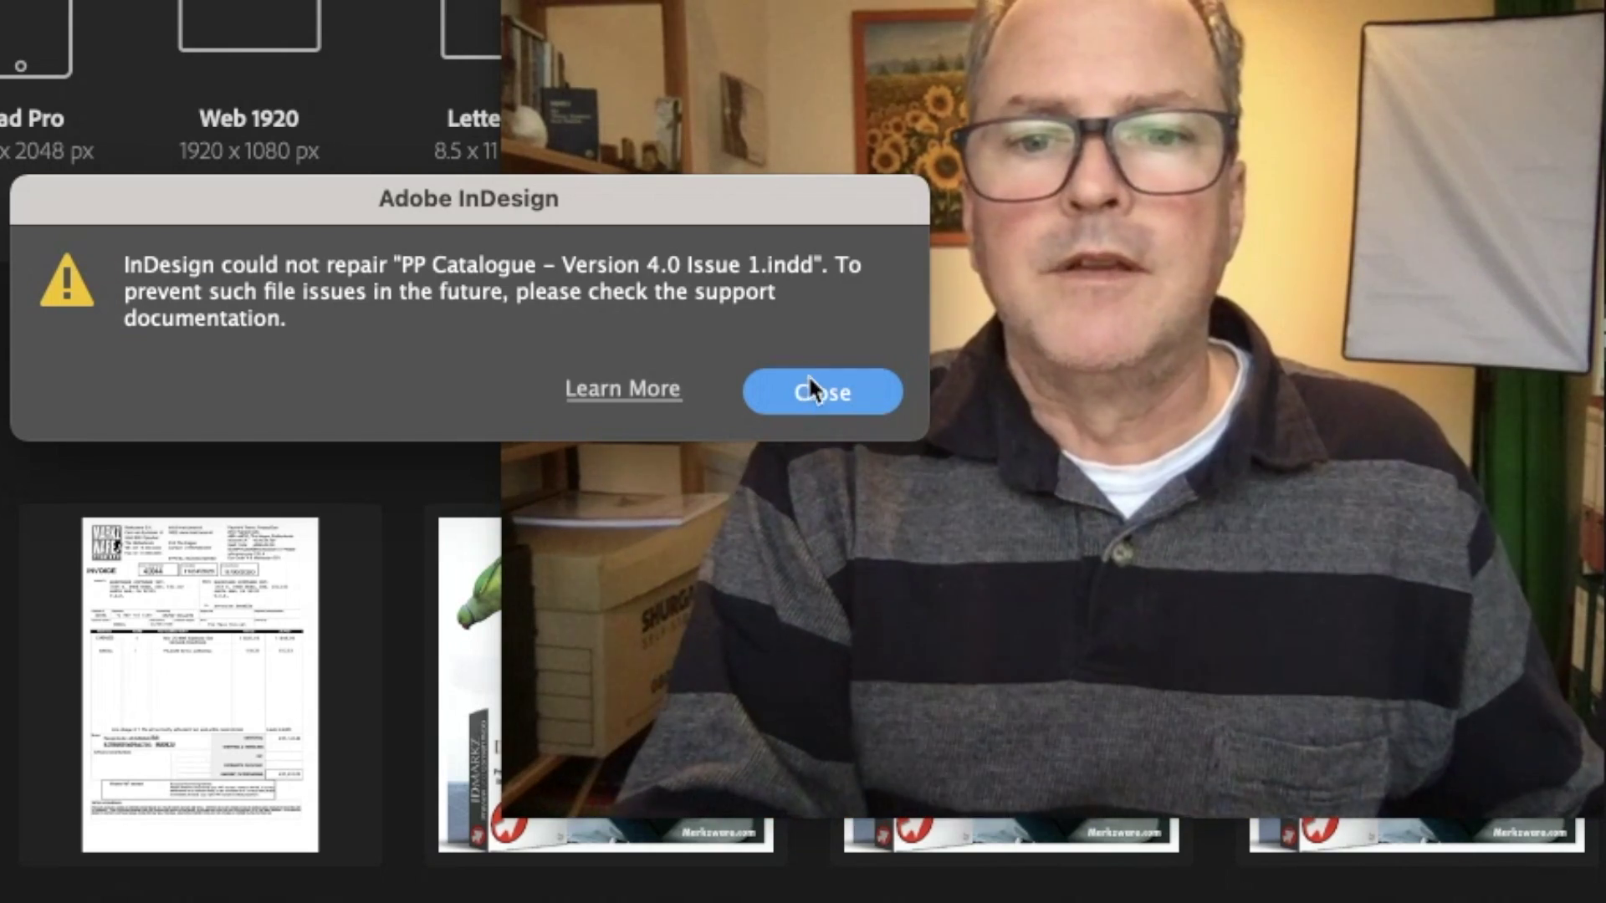
click(804, 383)
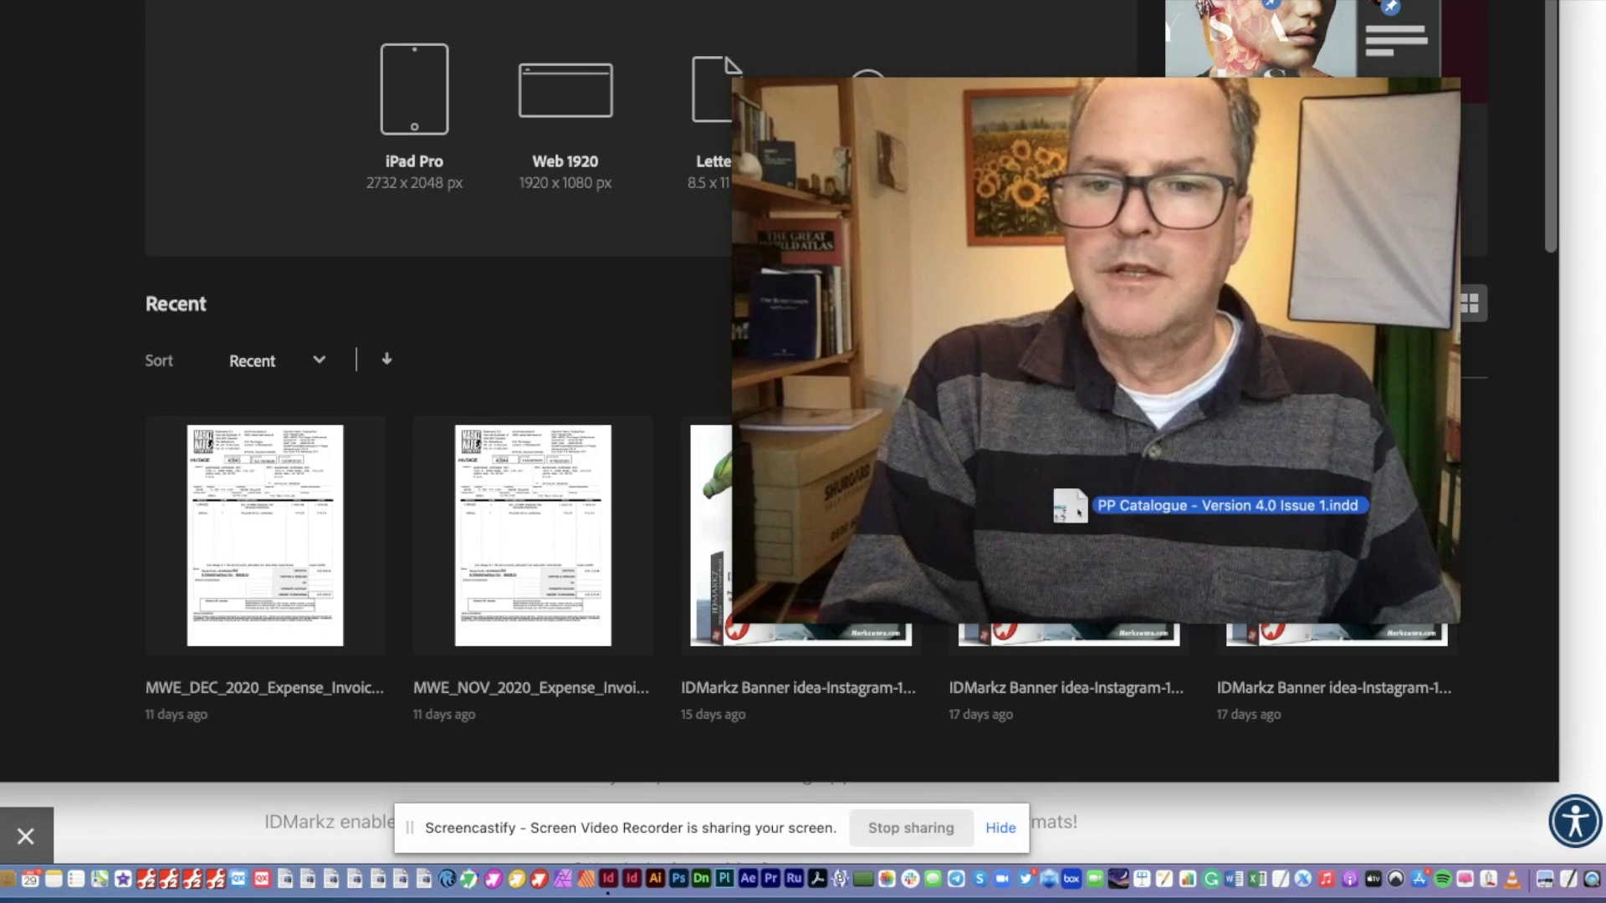
- Load PP Catalogue – Version 4.0 Issue 1.indd into IDMarkz to preview its 32 pages
mouse_move(1406, 618)
mouse_down()
mouse_move(903, 544)
mouse_move(527, 883)
mouse_up()
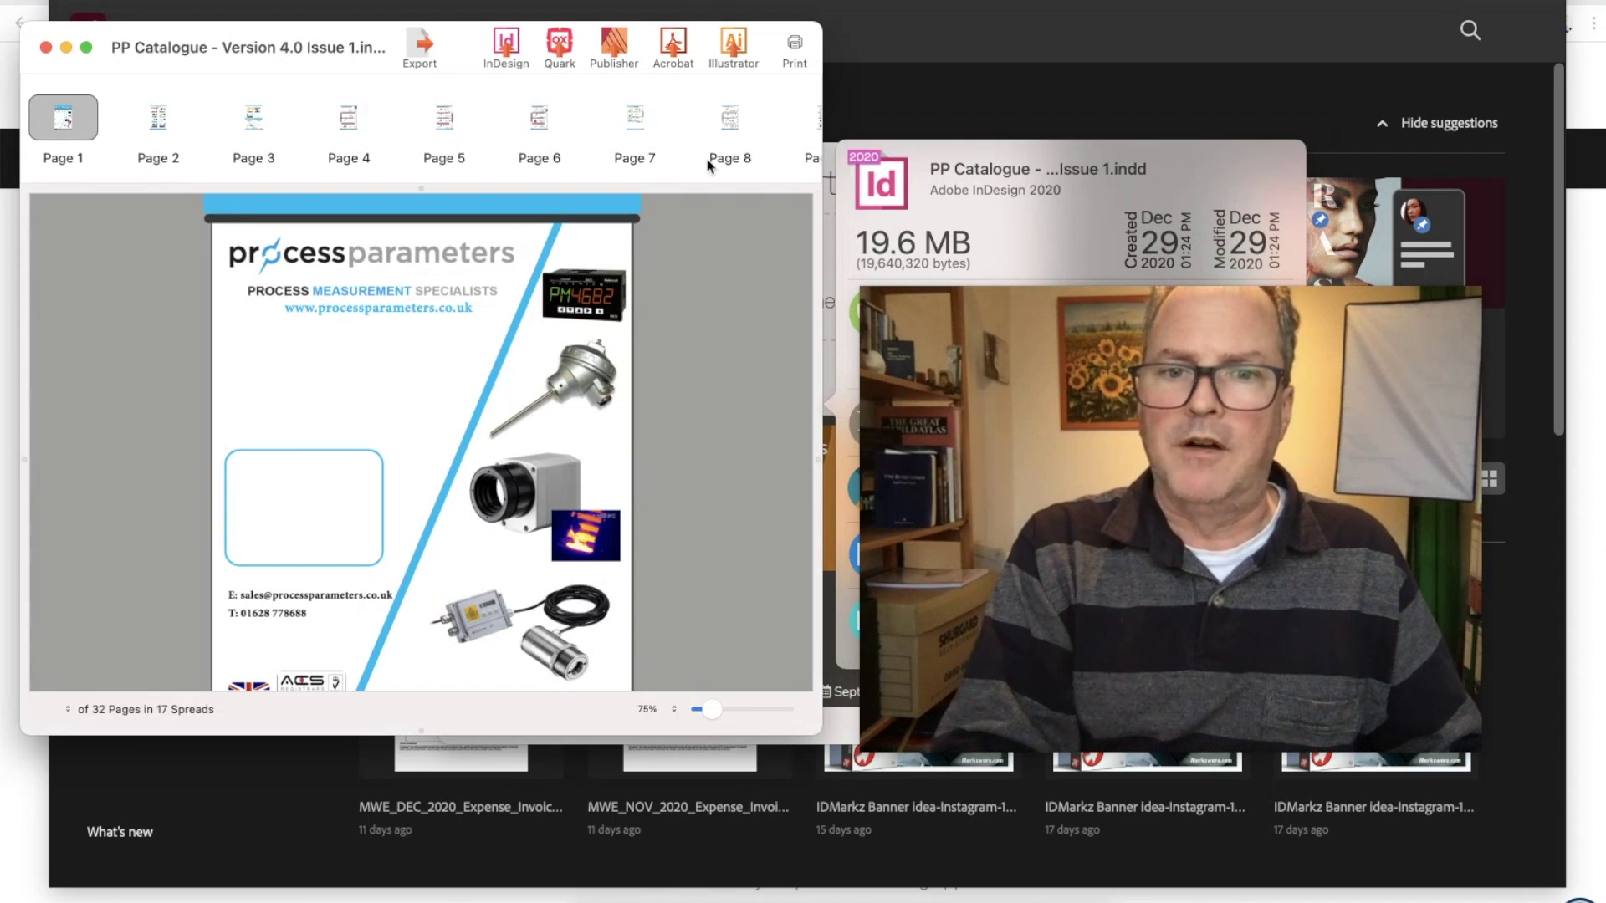
drag(370, 30, 0, 38)
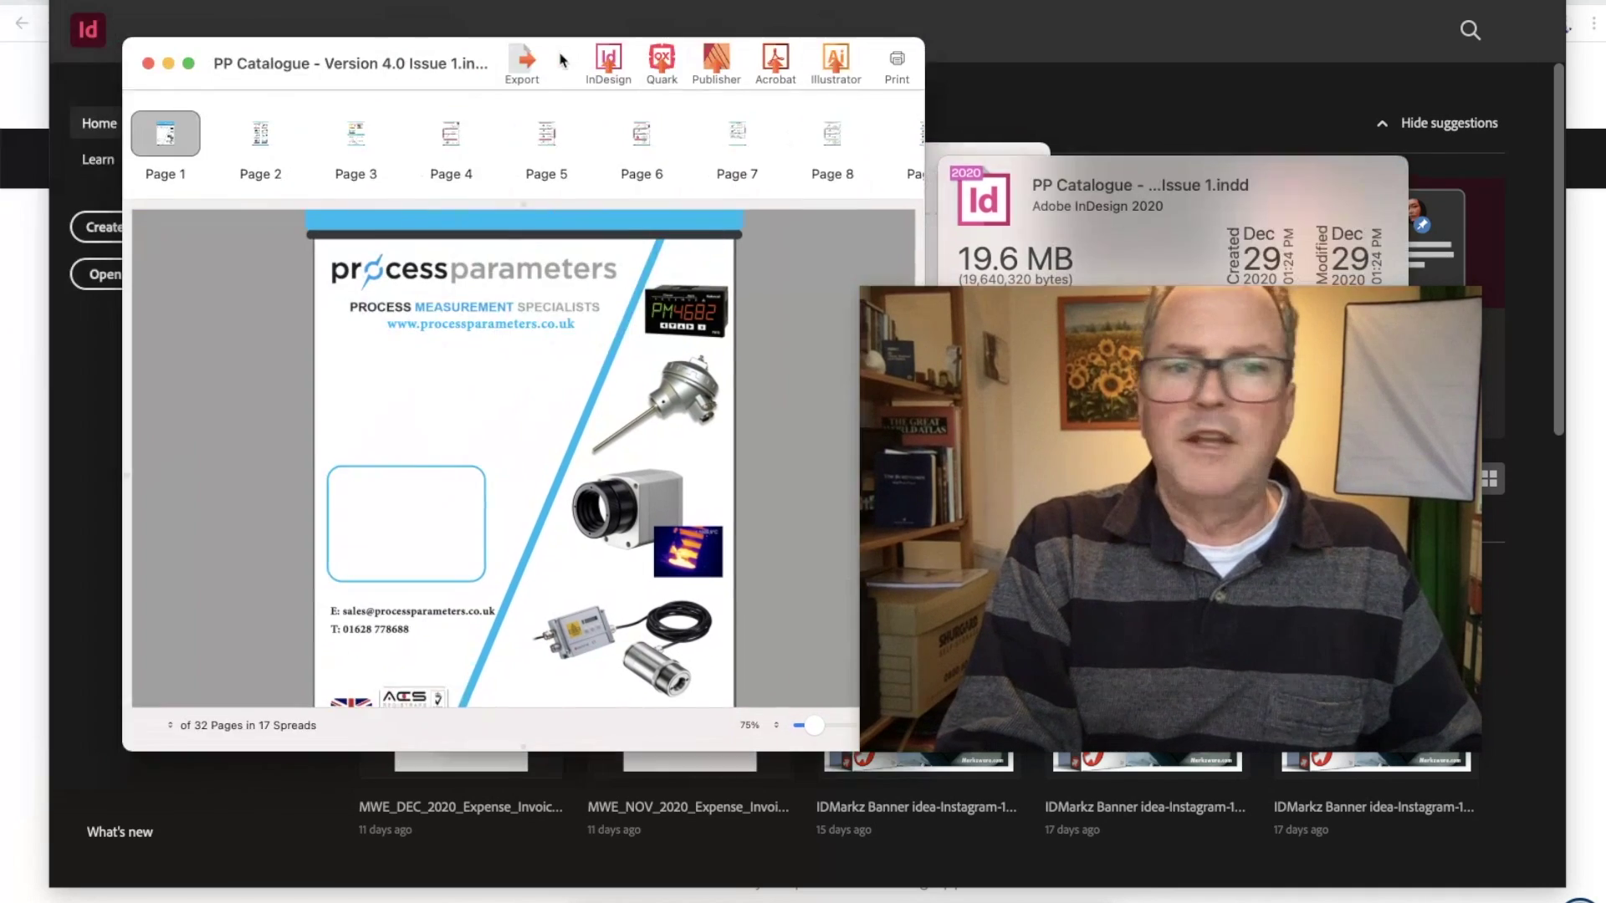
drag(94, 51, 460, 34)
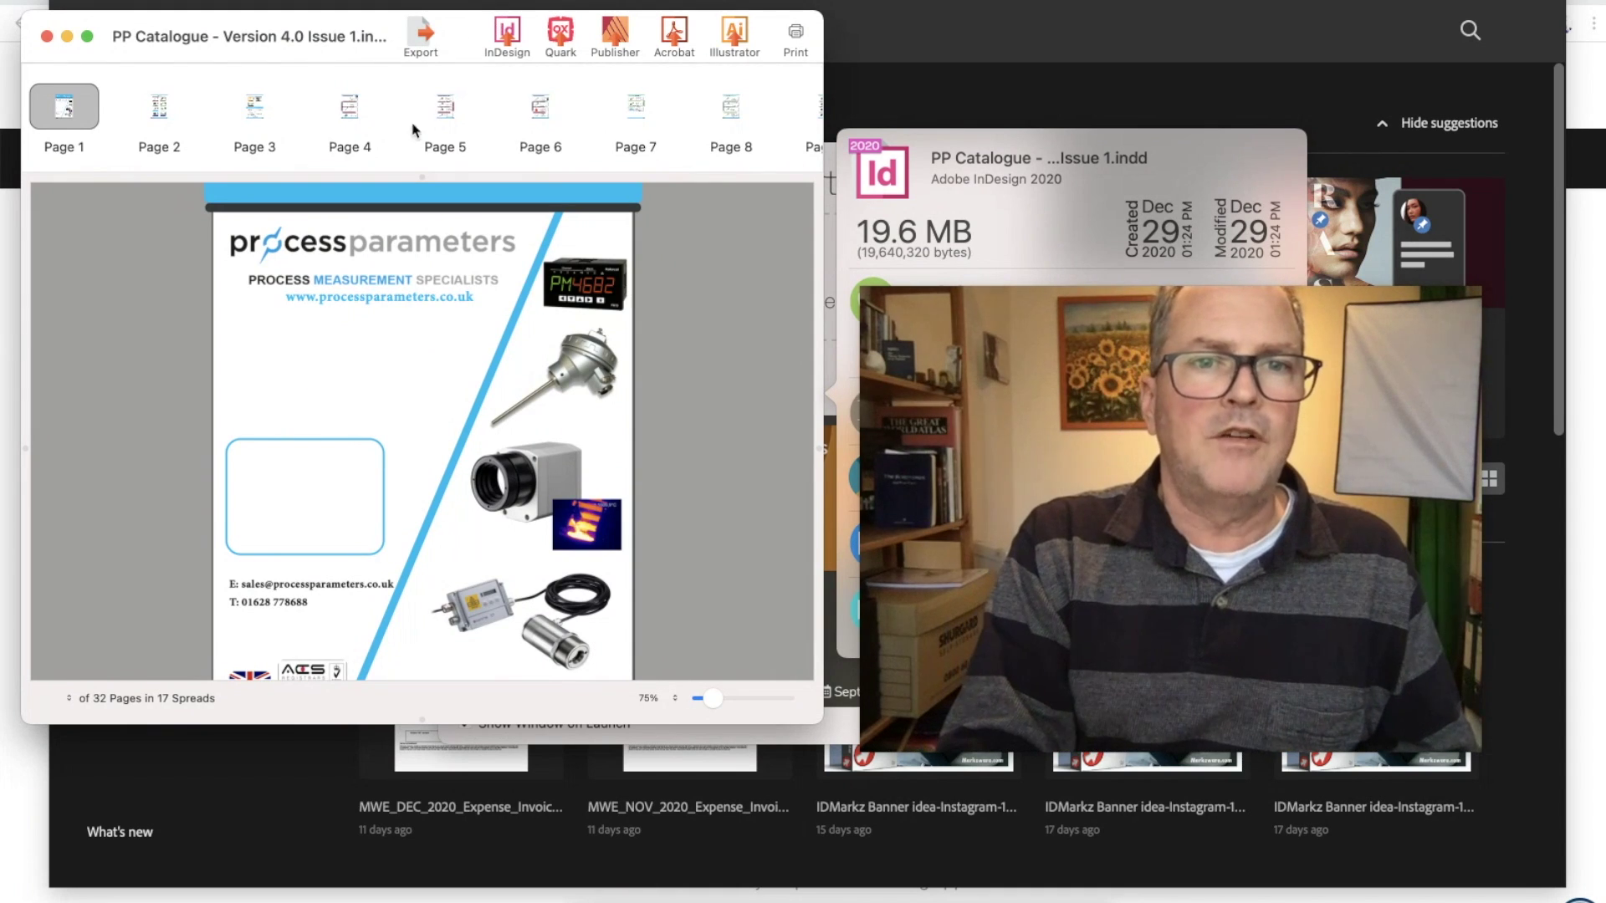
scroll(548, 323, down, 5)
scroll(548, 322, down, 10)
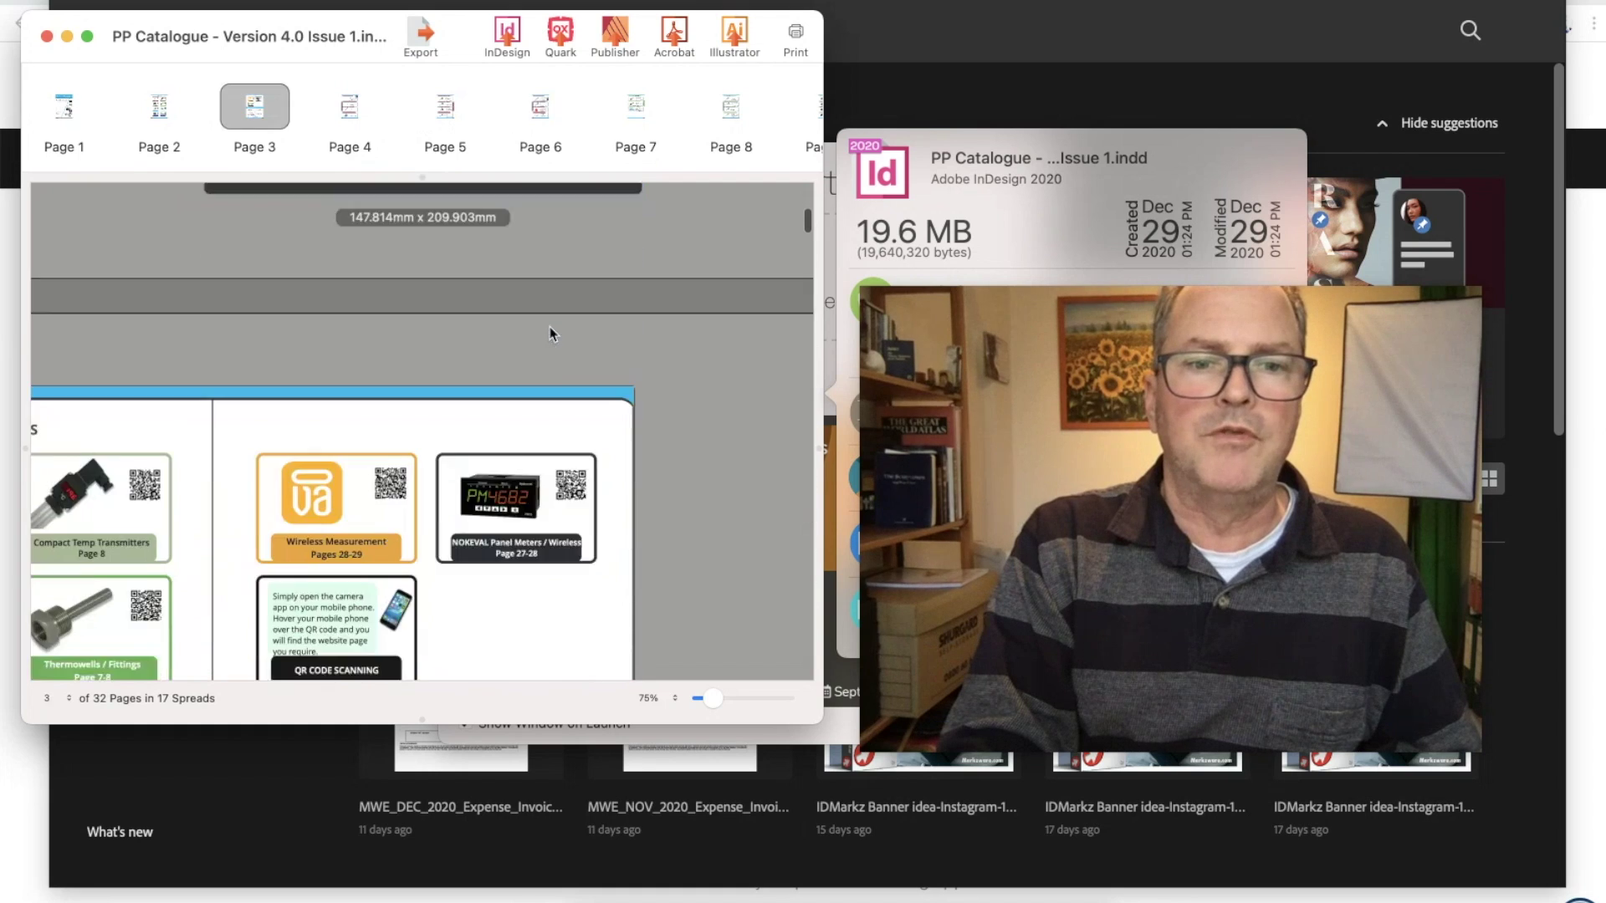
scroll(548, 323, down, 3)
scroll(551, 334, up, 15)
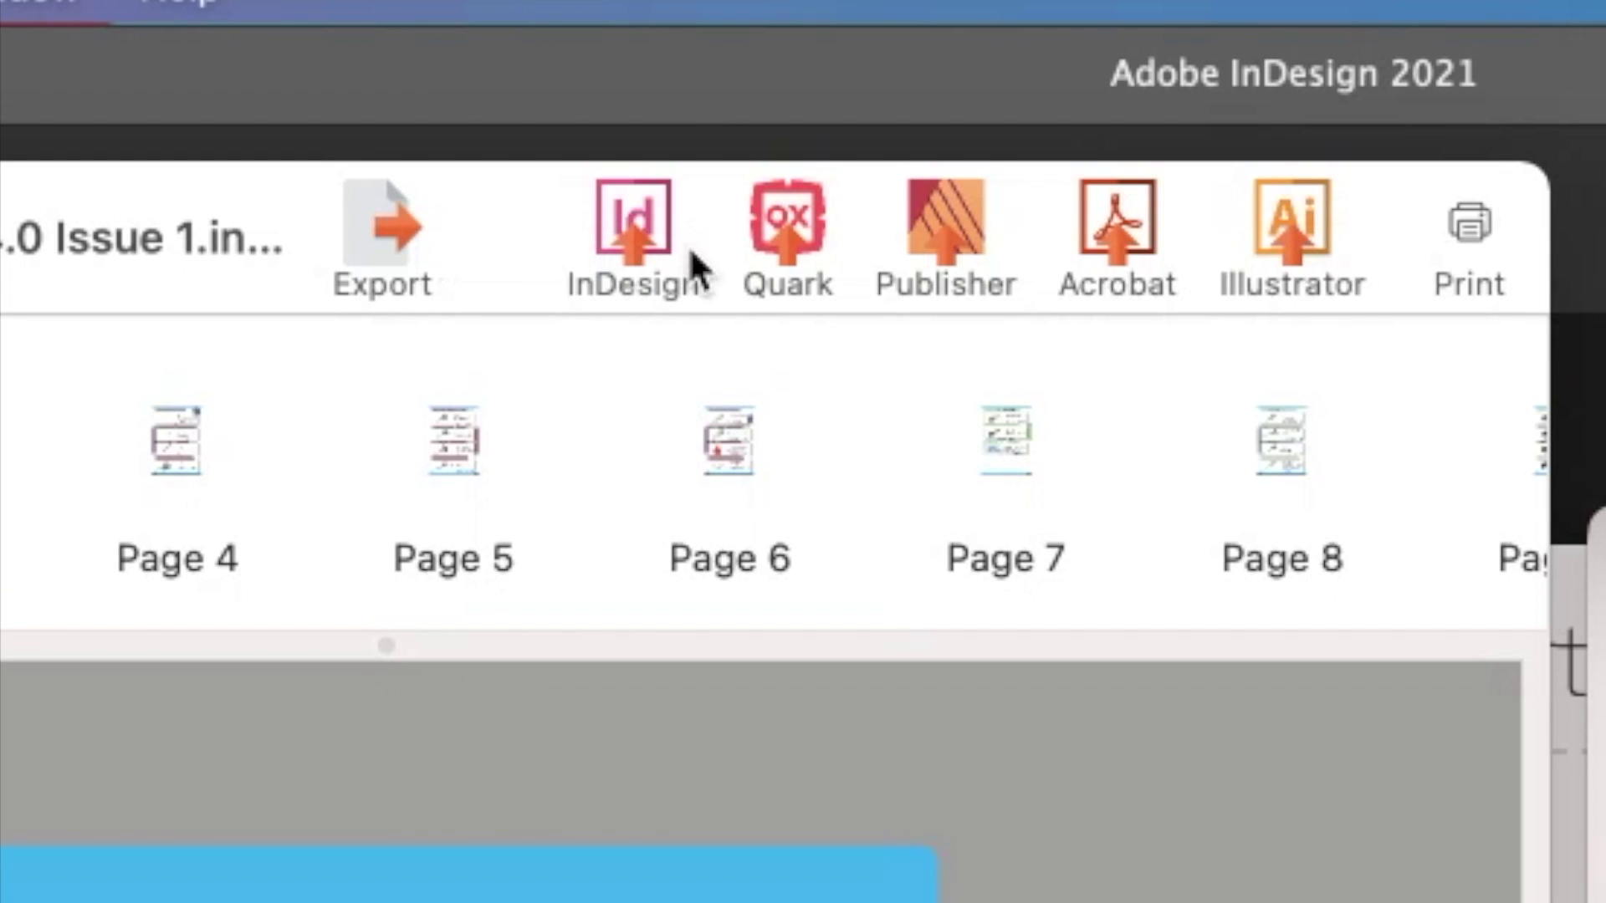
- Export the catalogue as IDML to Downloads, with -TEST appended to the name
click(383, 256)
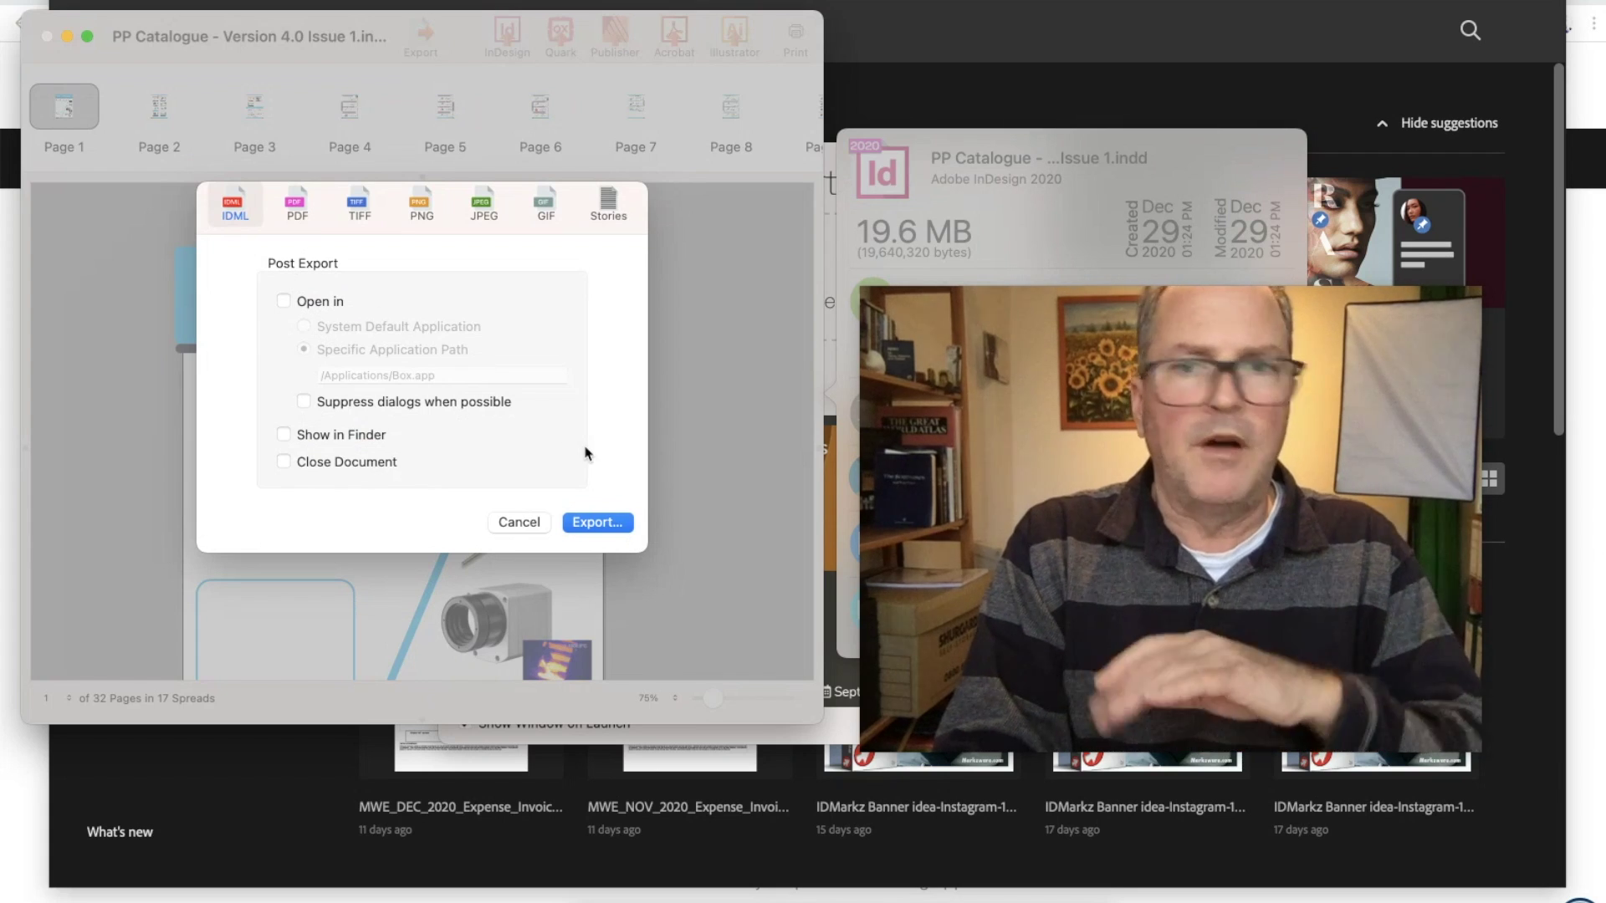
click(595, 531)
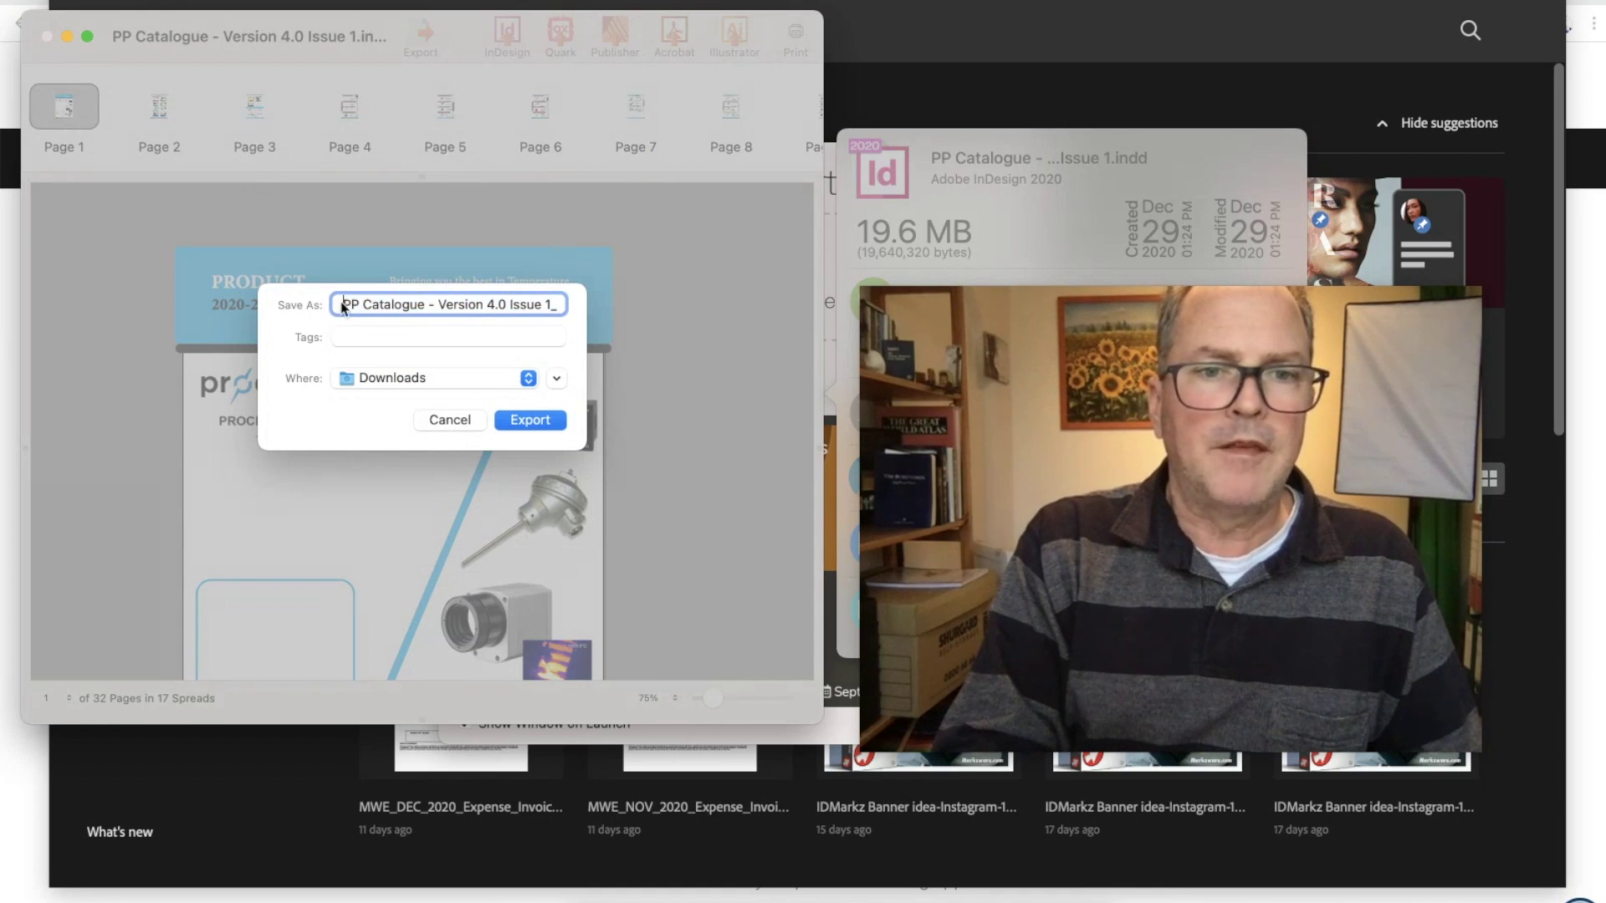
text(-TEST)
click(529, 422)
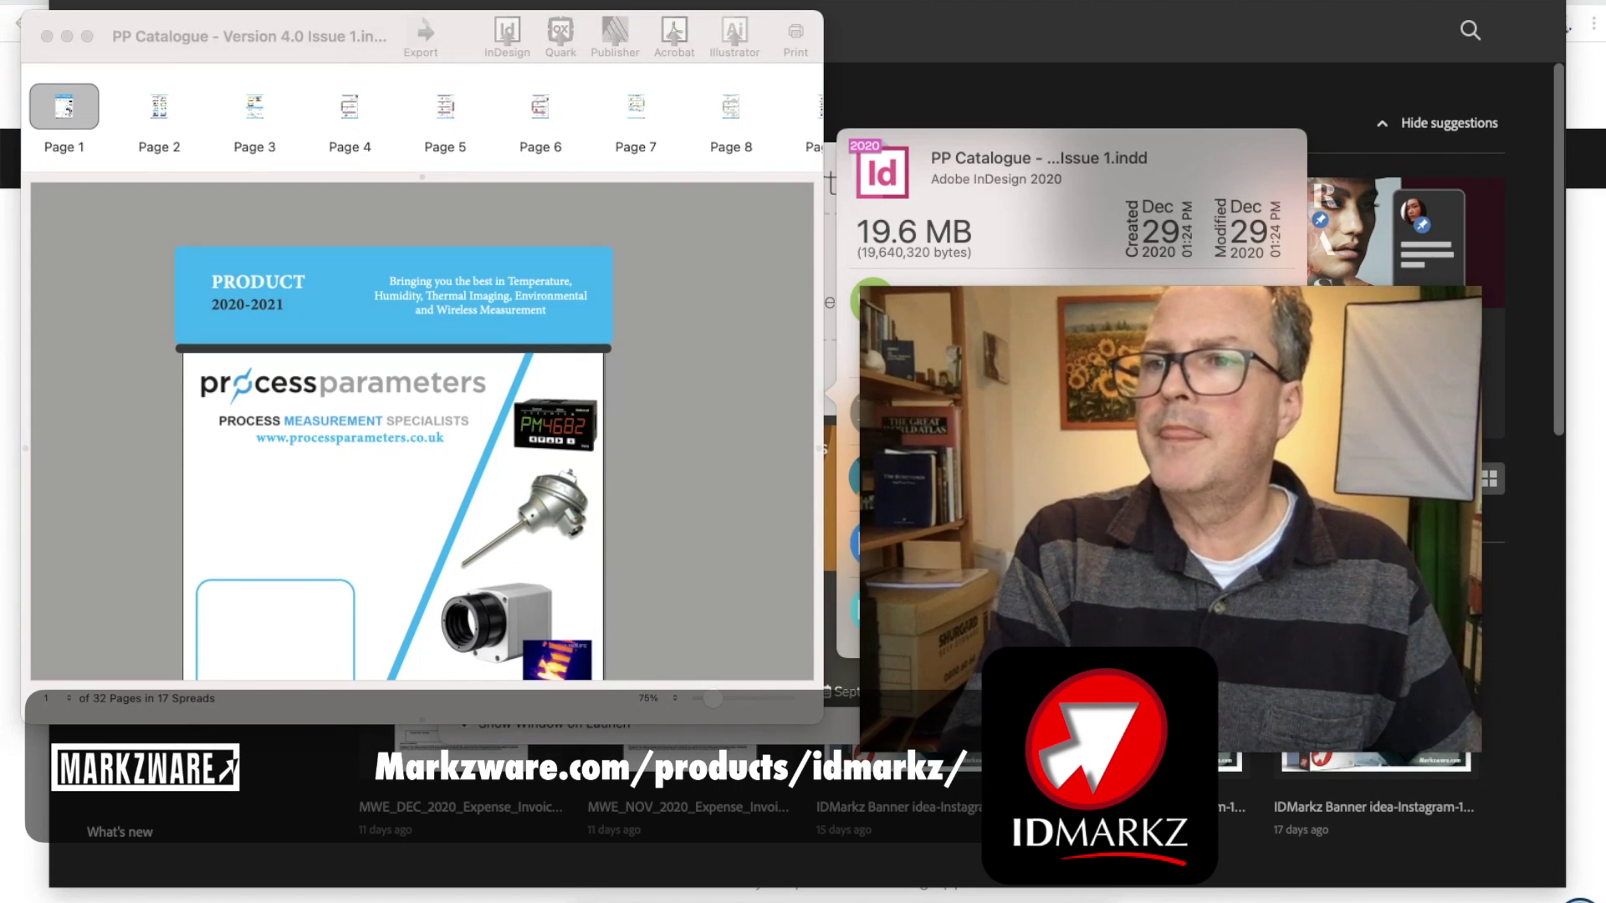
- Check the Lo-Res Previews folder, then open the exported .idml file in InDesign 2021
mouse_move(914, 122)
mouse_down()
mouse_move(375, 147)
mouse_move(390, 179)
mouse_up()
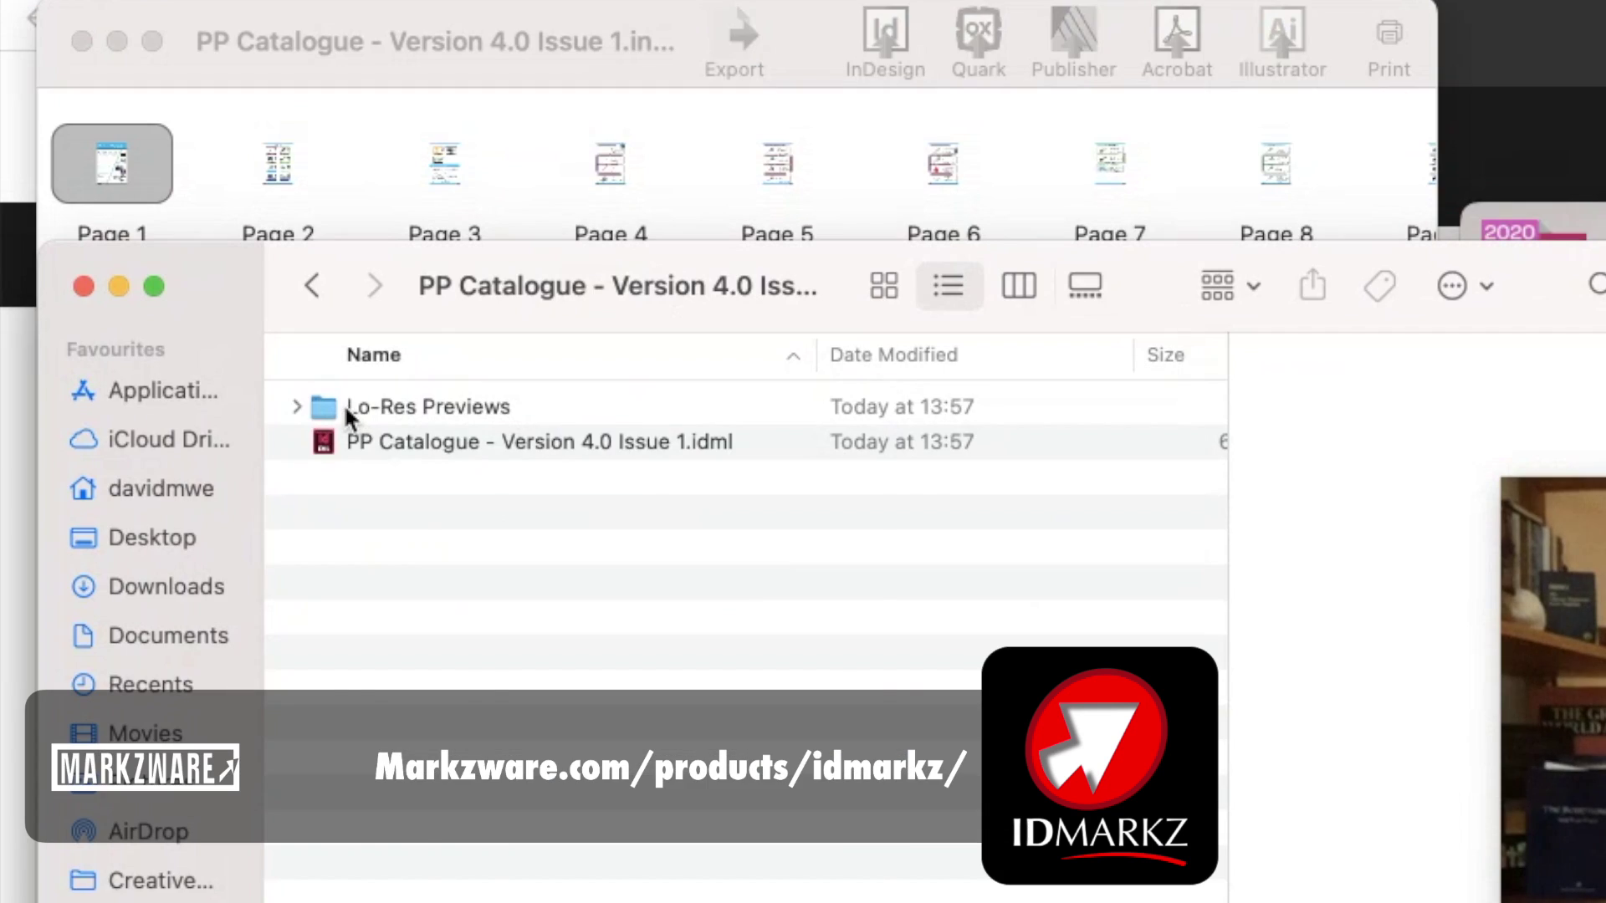
double_click(204, 250)
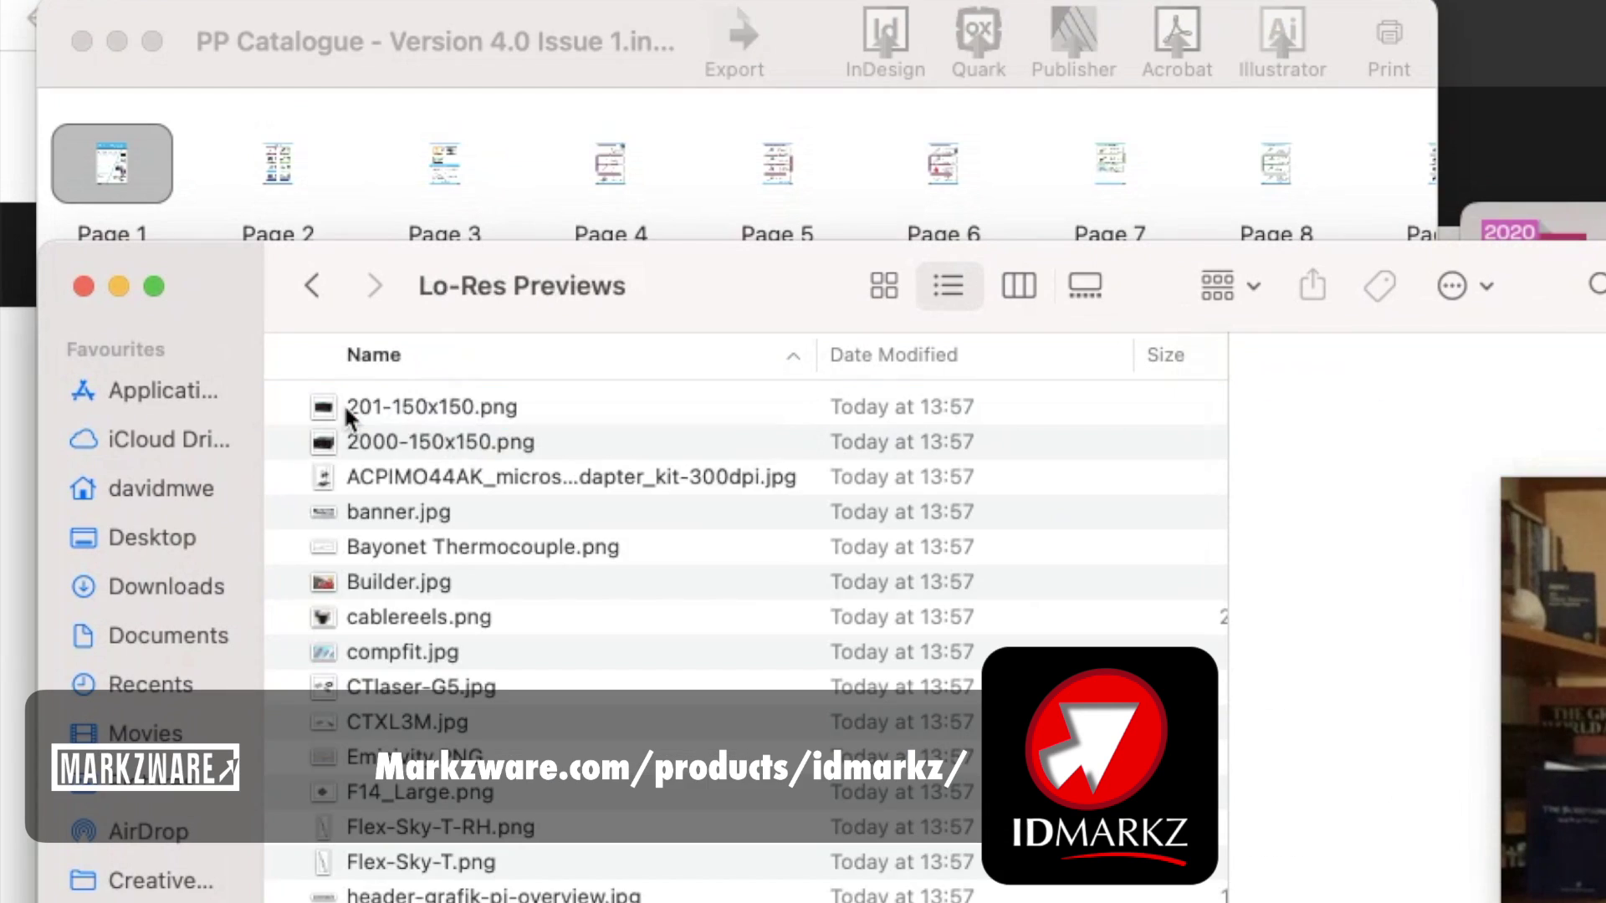
click(317, 286)
drag(324, 445, 1356, 894)
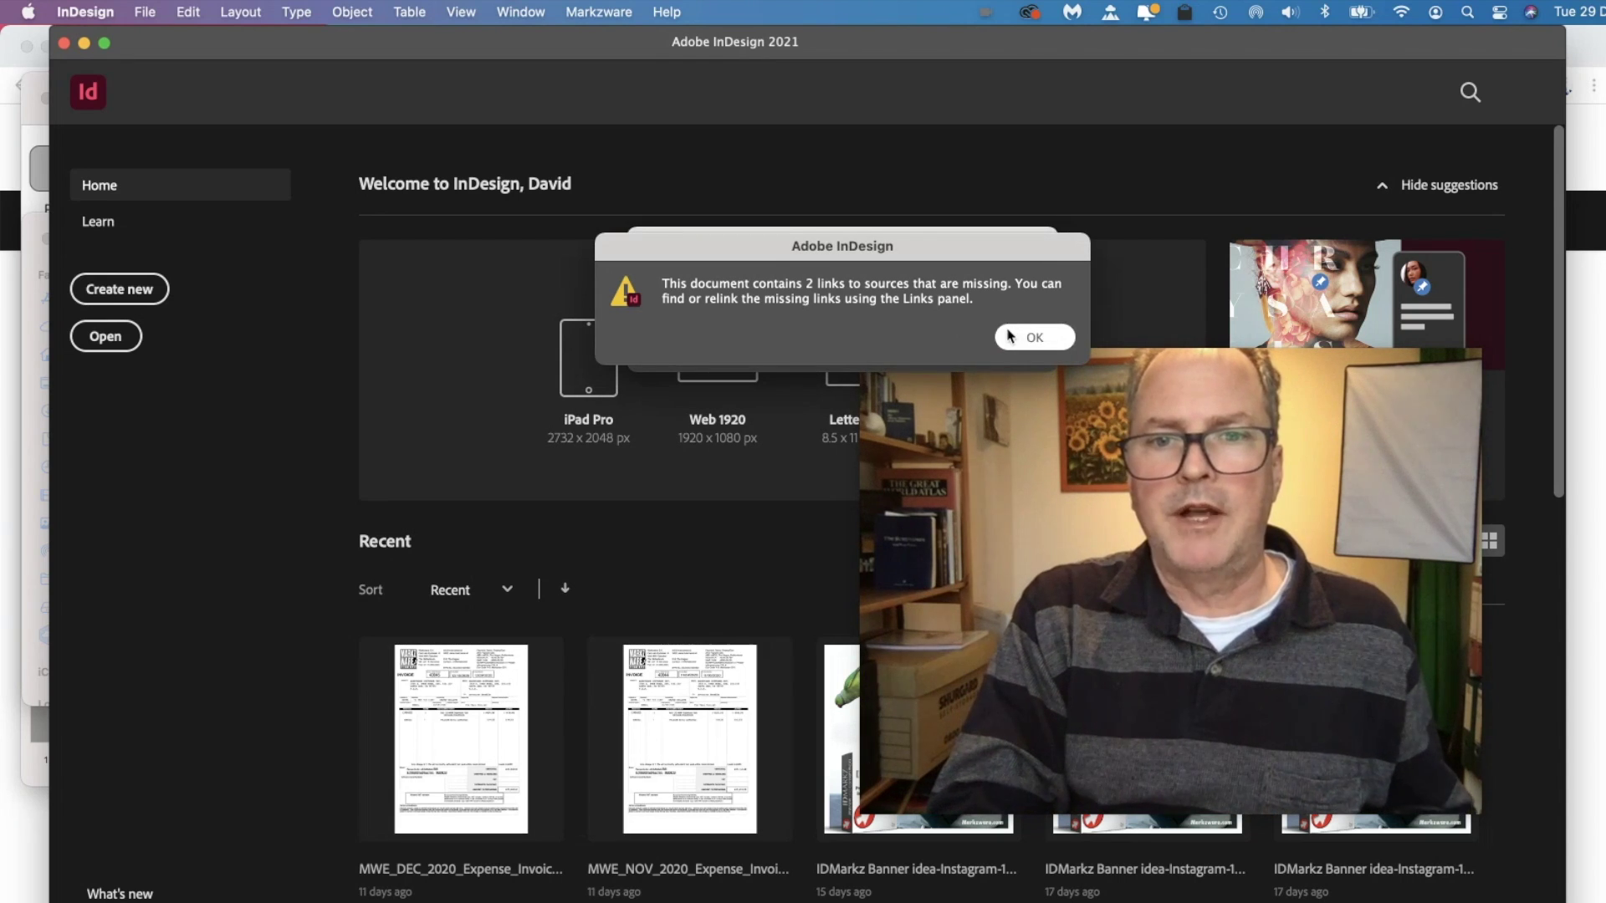
- Dismiss the missing links alert and accept default font substitutions to open the catalogue
click(1033, 334)
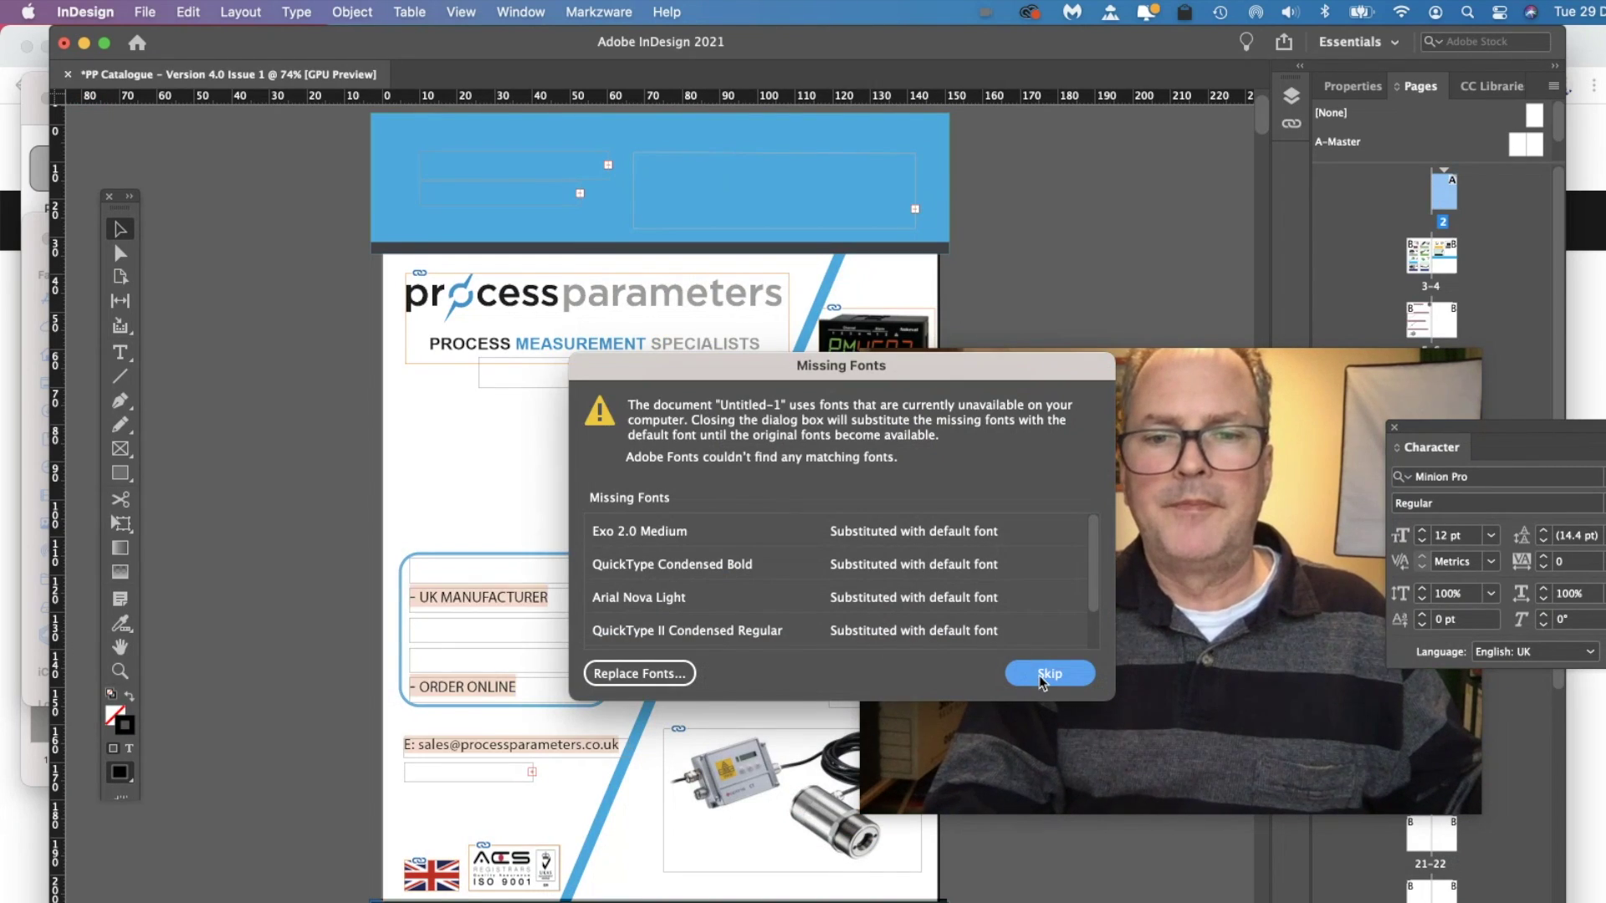
click(1029, 677)
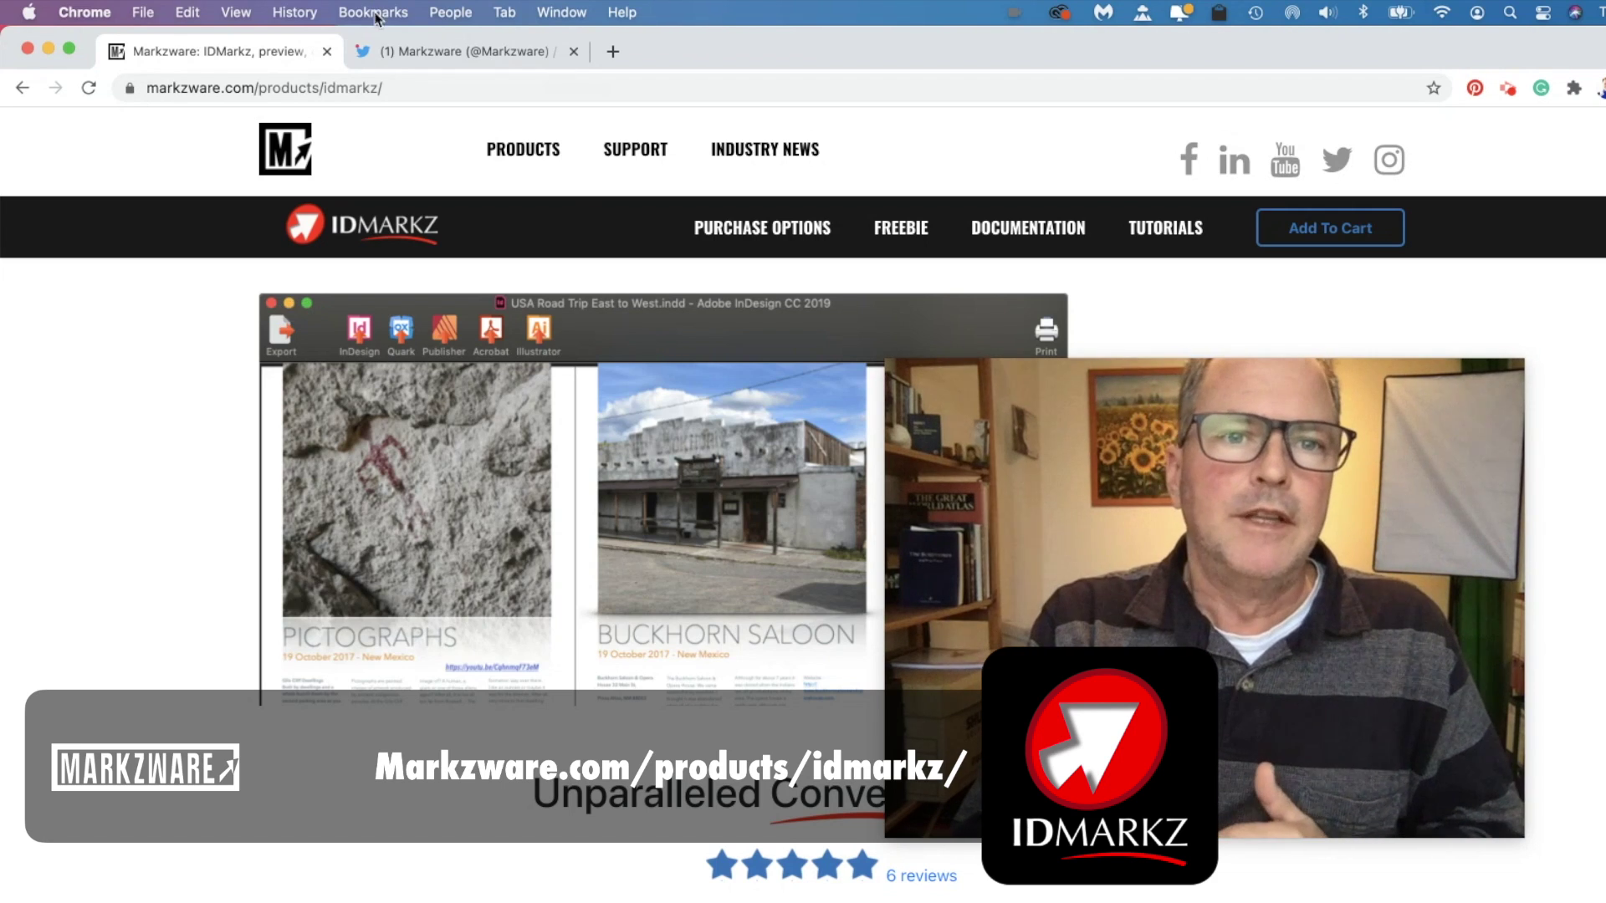
- Go to Markzware's Twitter profile and open the 21%-off NEWYEARS21 tweet
click(434, 57)
scroll(626, 621, down, 3)
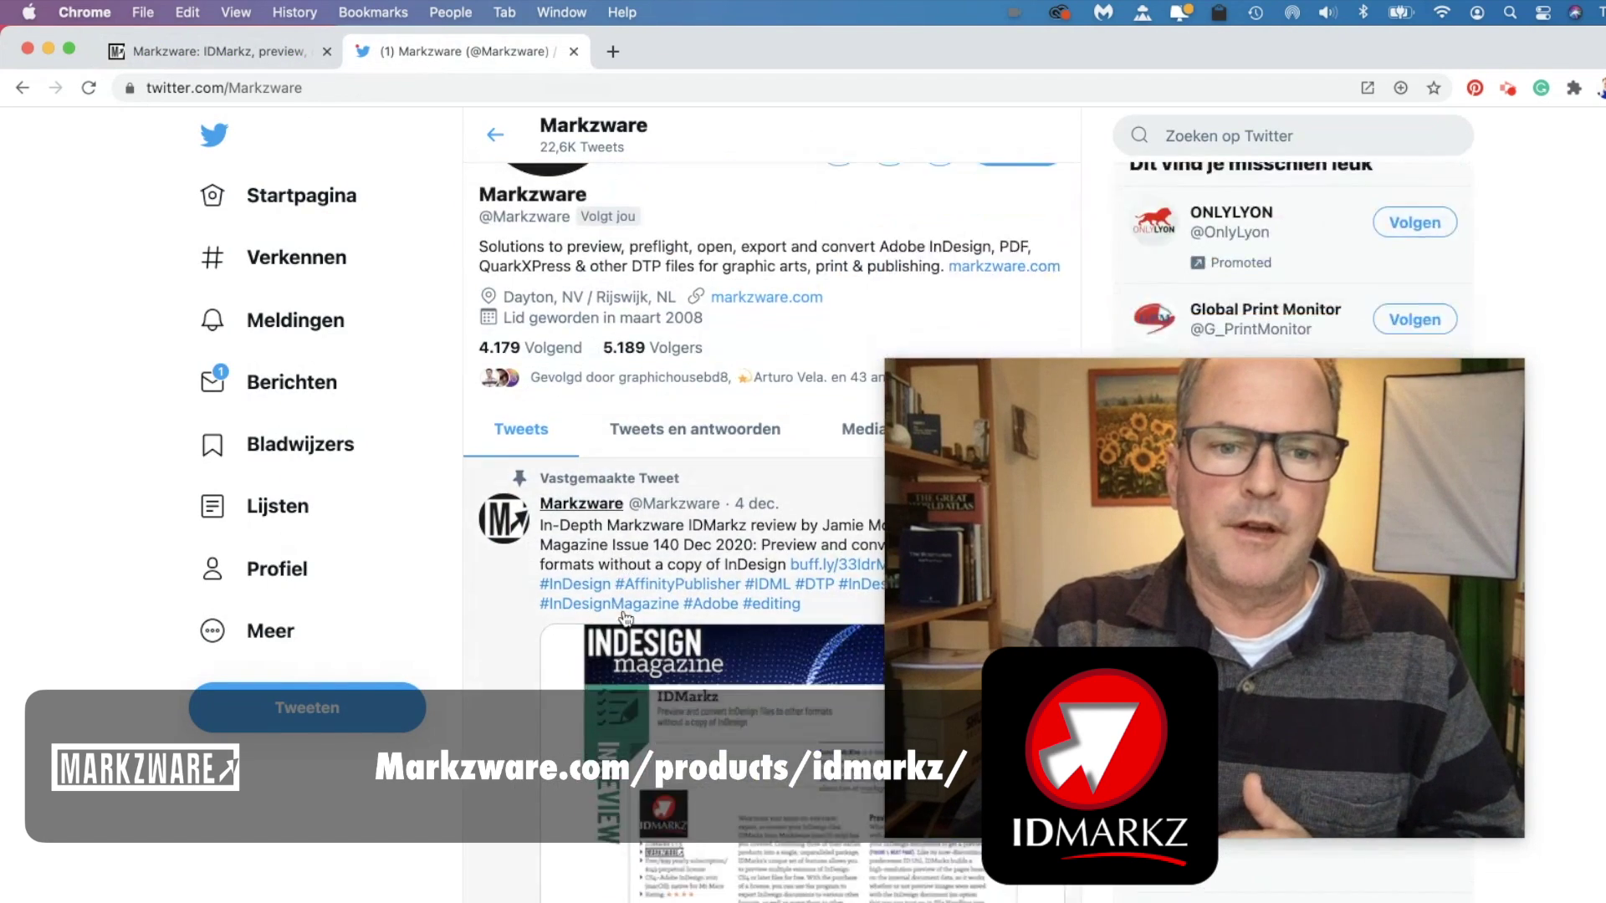
scroll(654, 477, down, 8)
scroll(683, 315, down, 2)
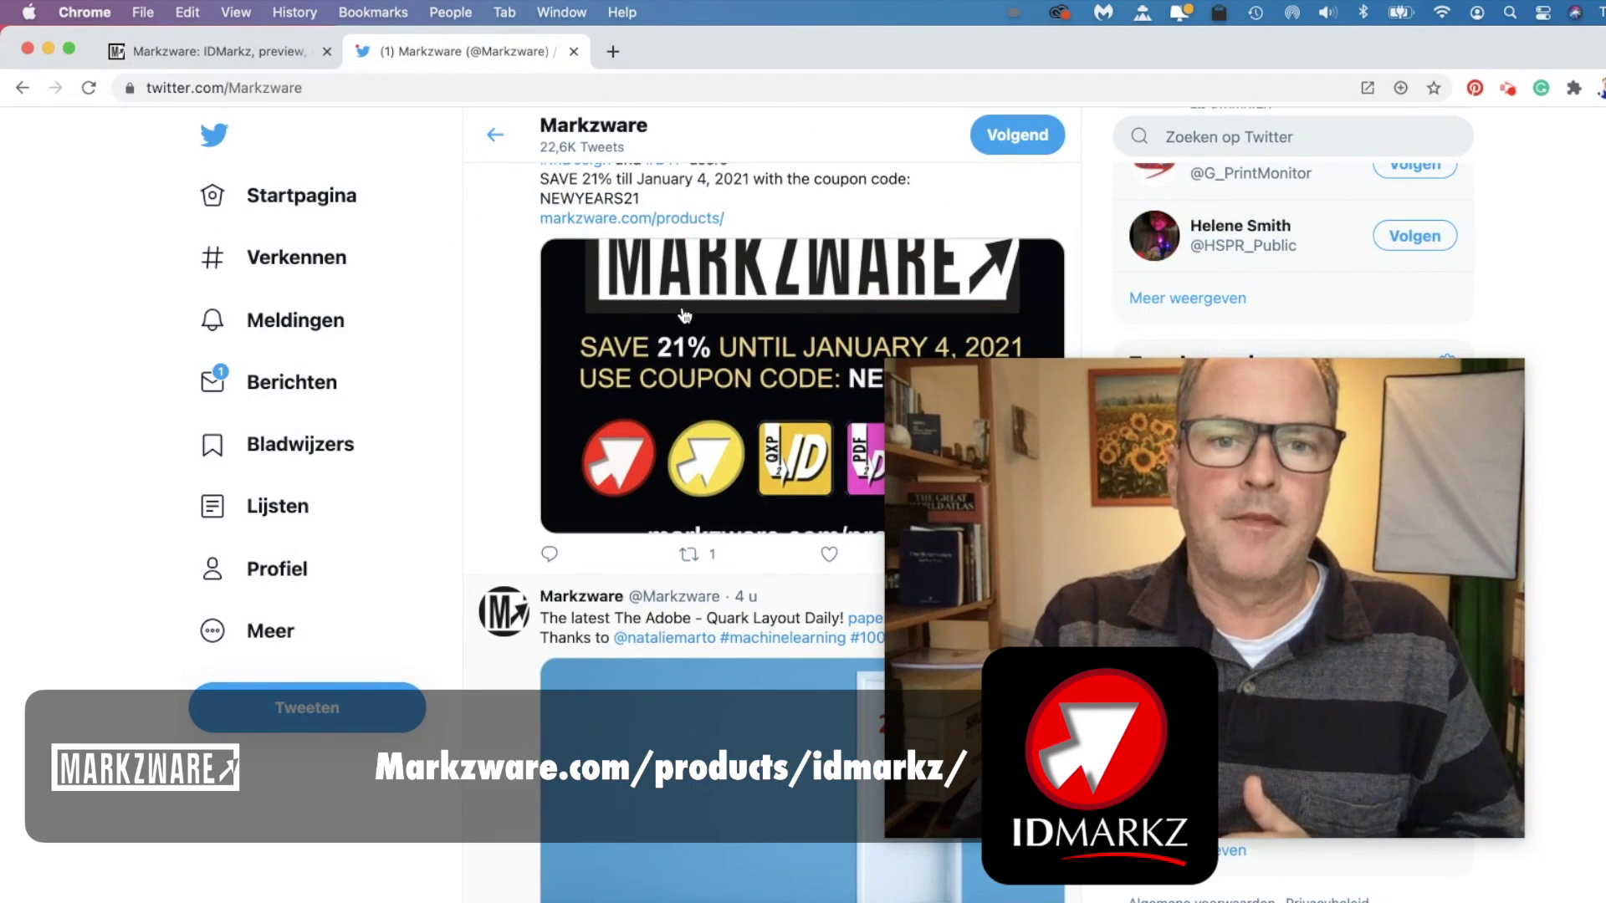
click(773, 179)
drag(773, 50, 520, 51)
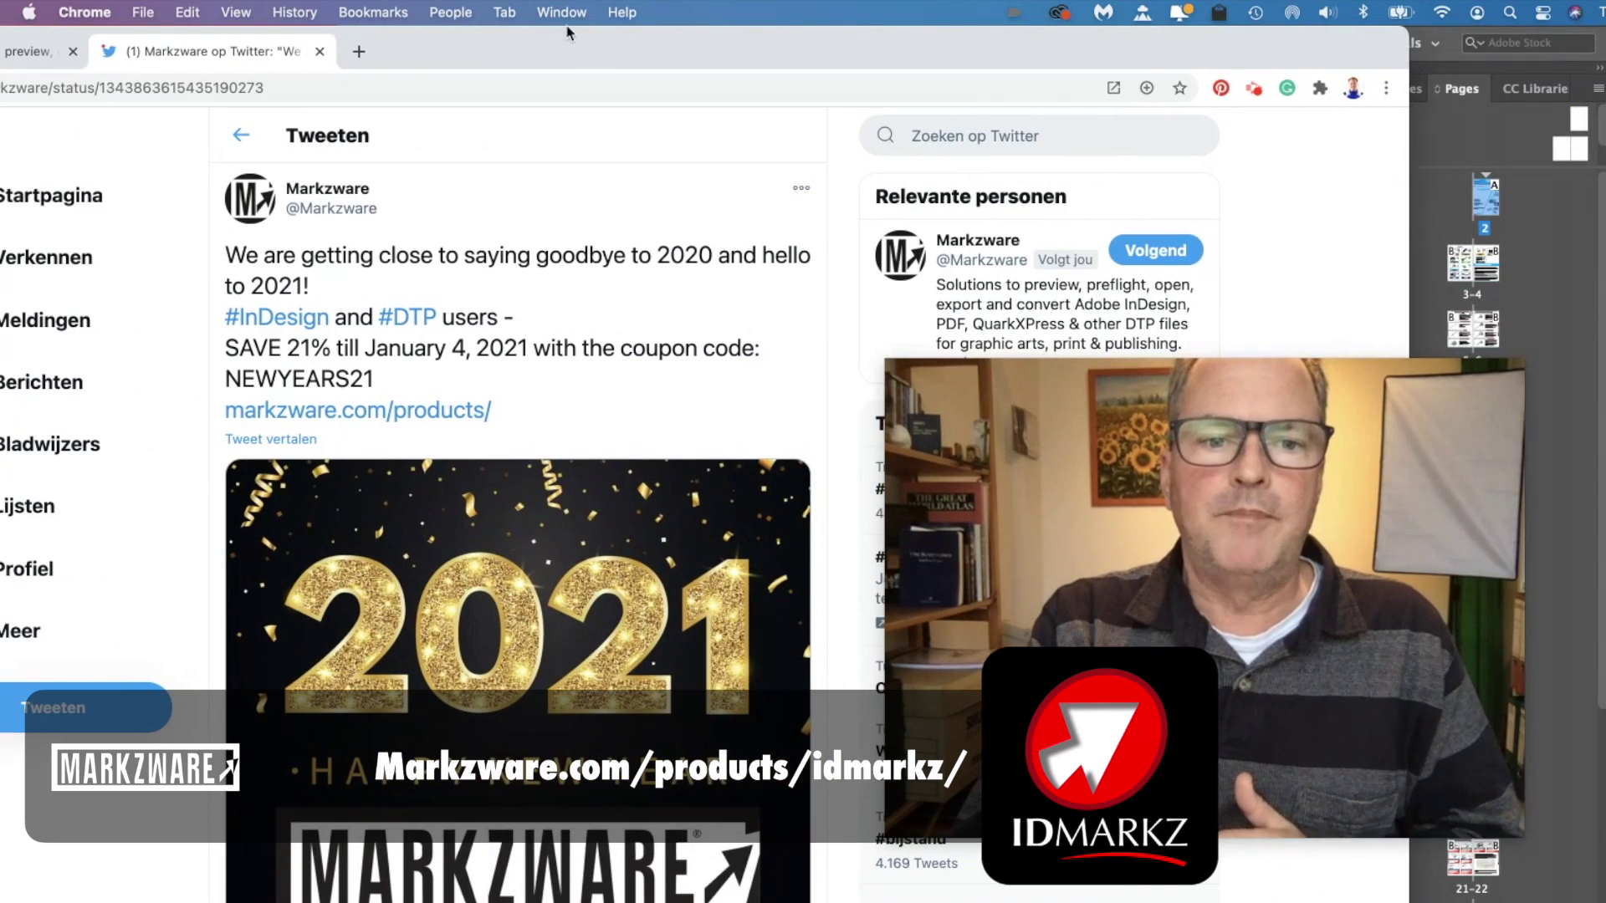
scroll(604, 603, down, 3)
scroll(604, 604, down, 1)
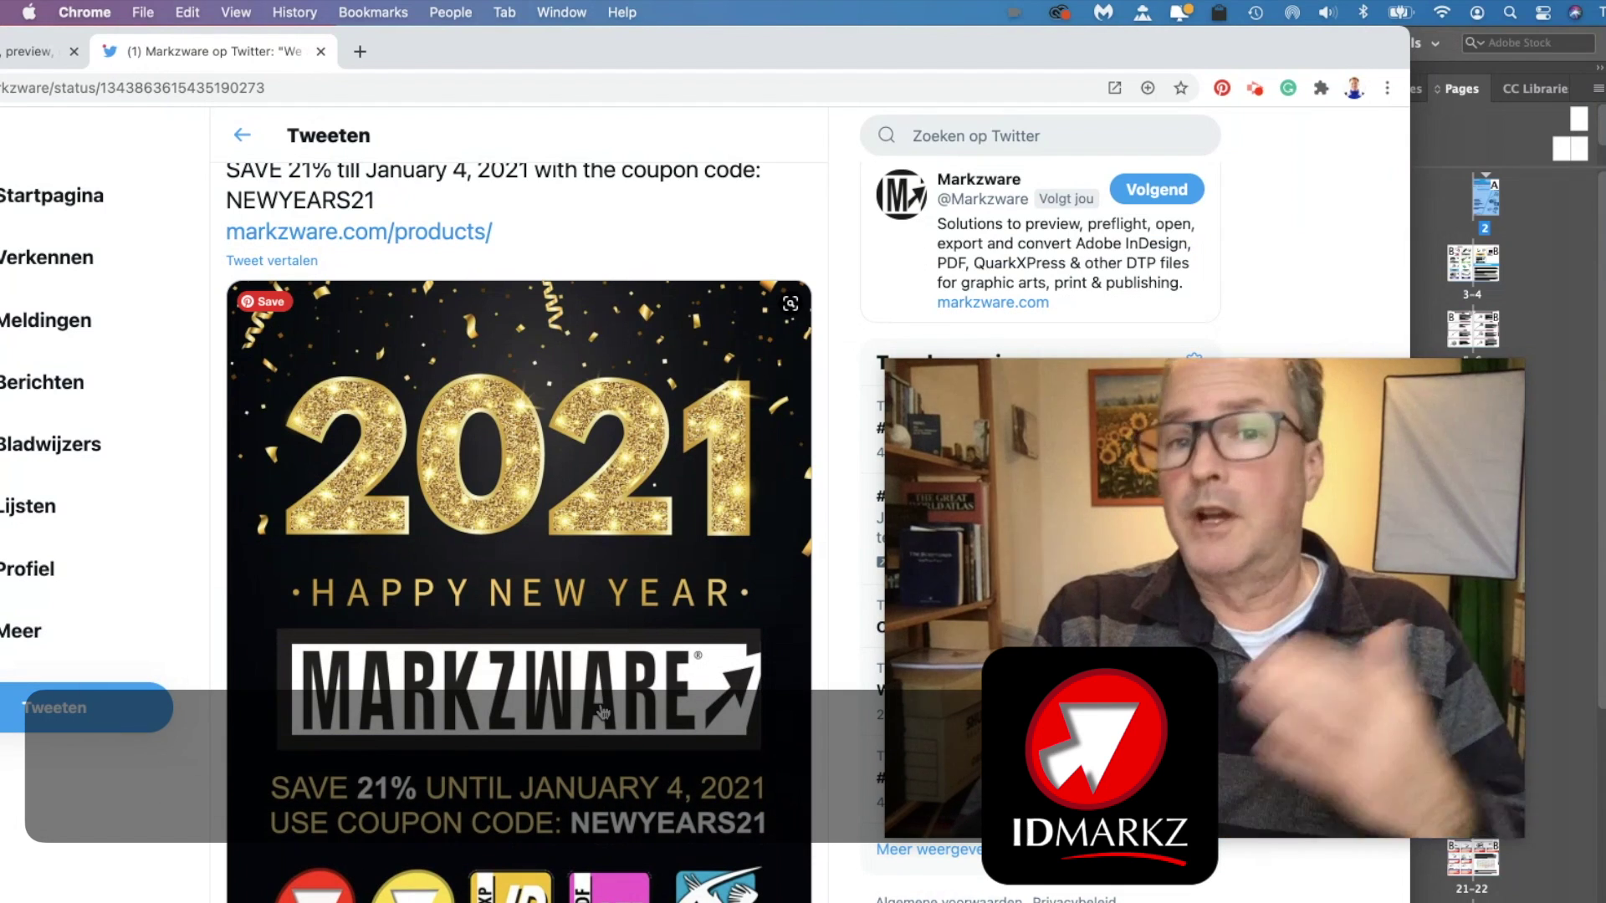
scroll(602, 714, down, 3)
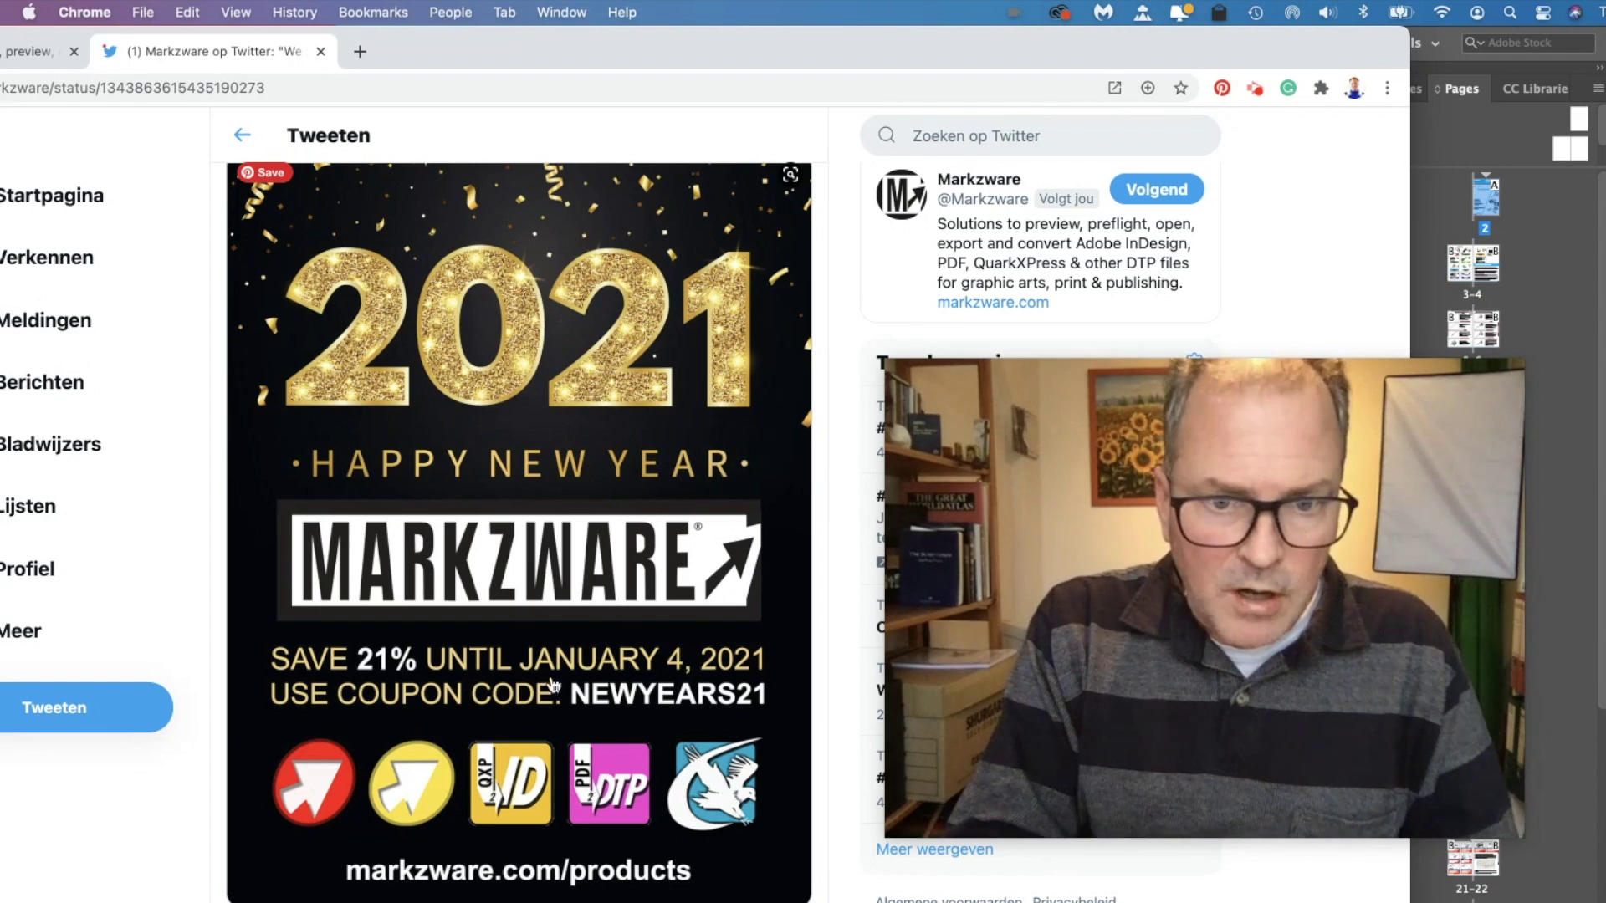
scroll(528, 685, up, 5)
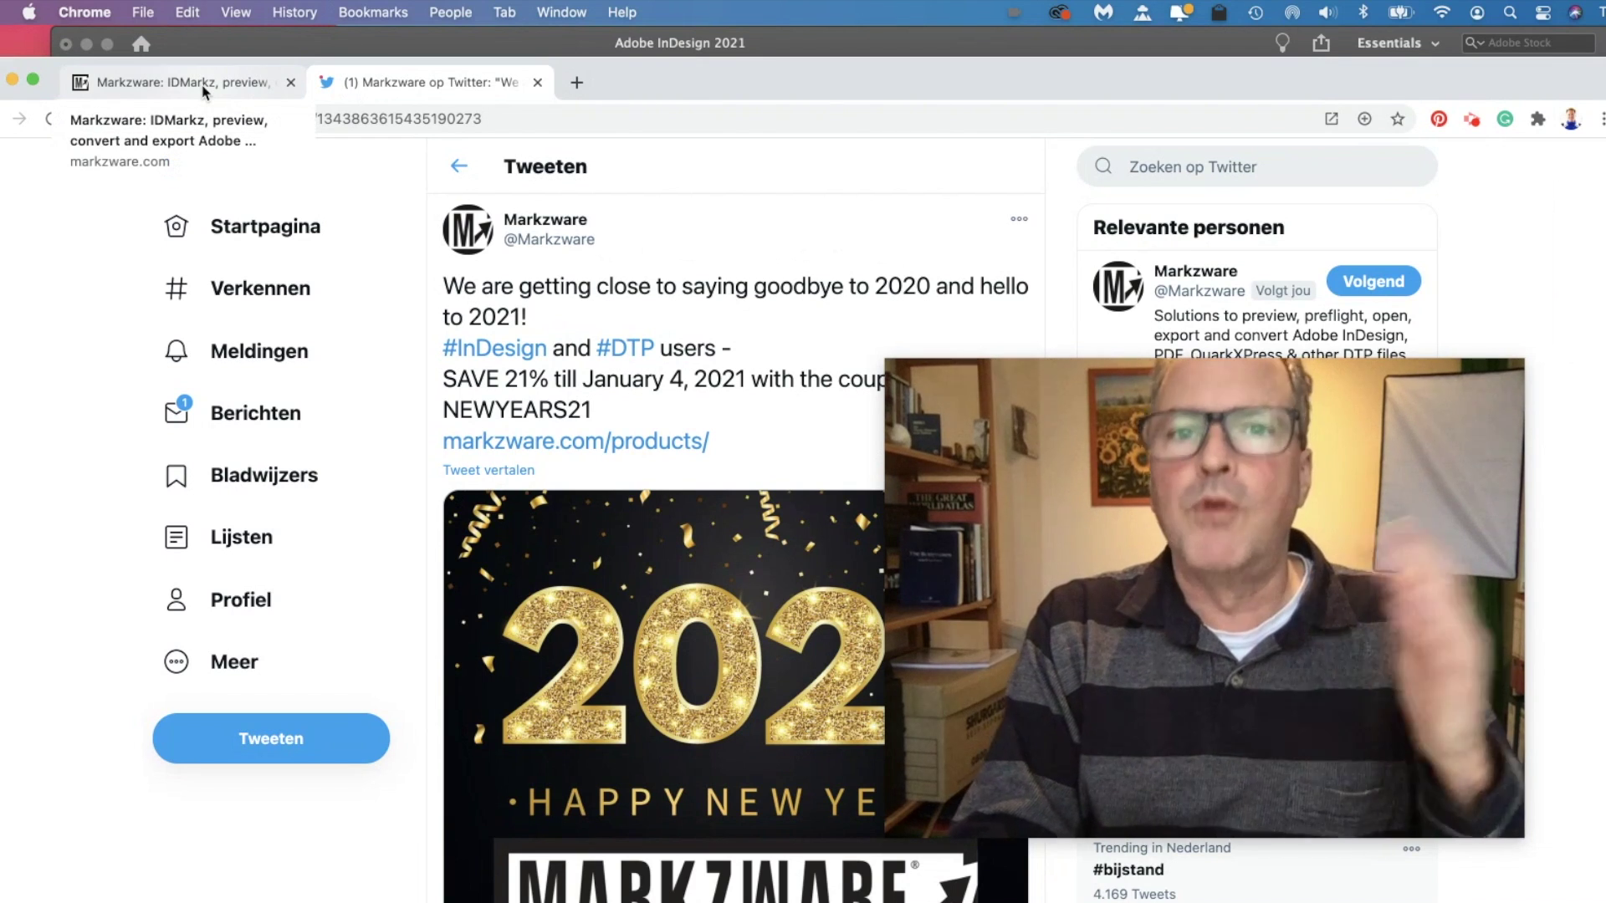
- Skip the Kevin Slimp interview to 22:13, pause it, and return to the coupon tweet
click(583, 88)
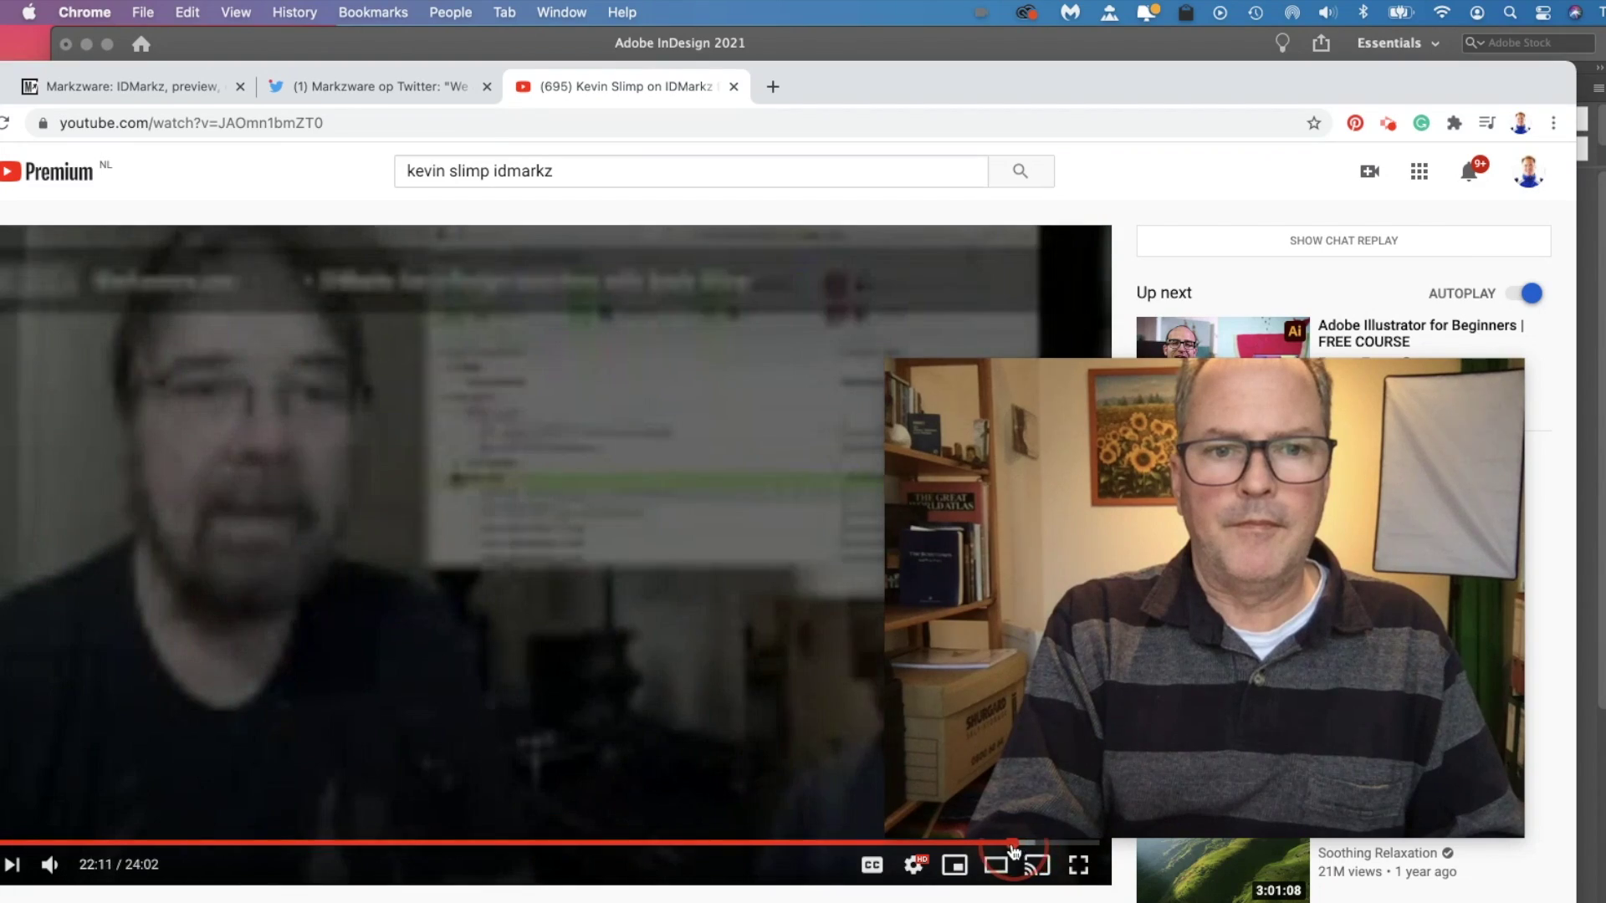
drag(1018, 853, 1019, 852)
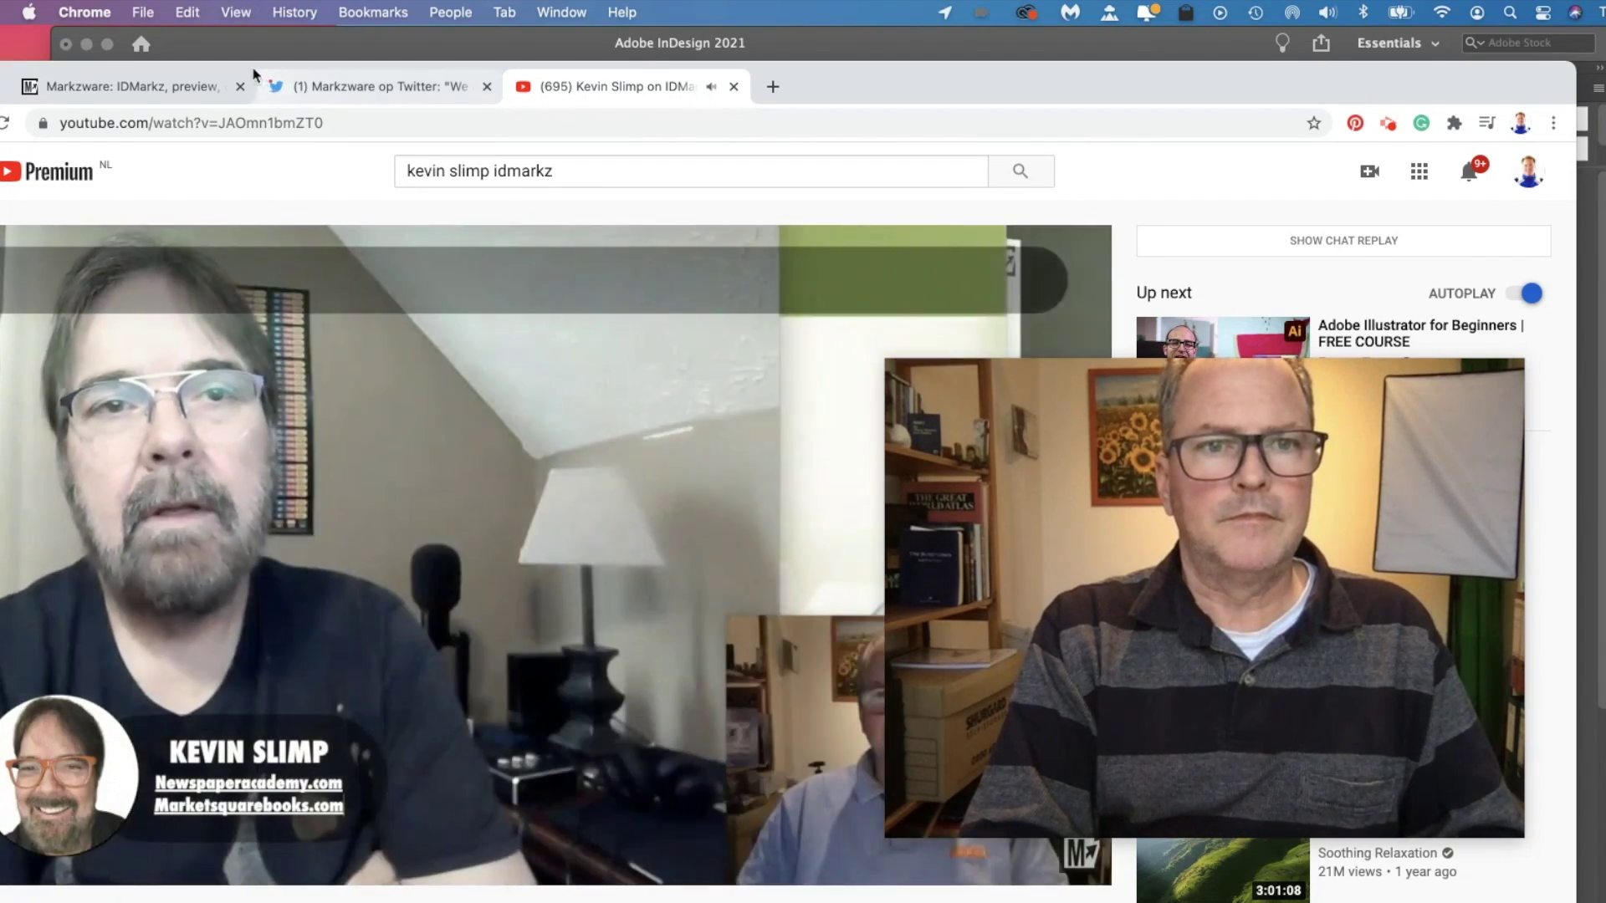
drag(875, 78, 975, 80)
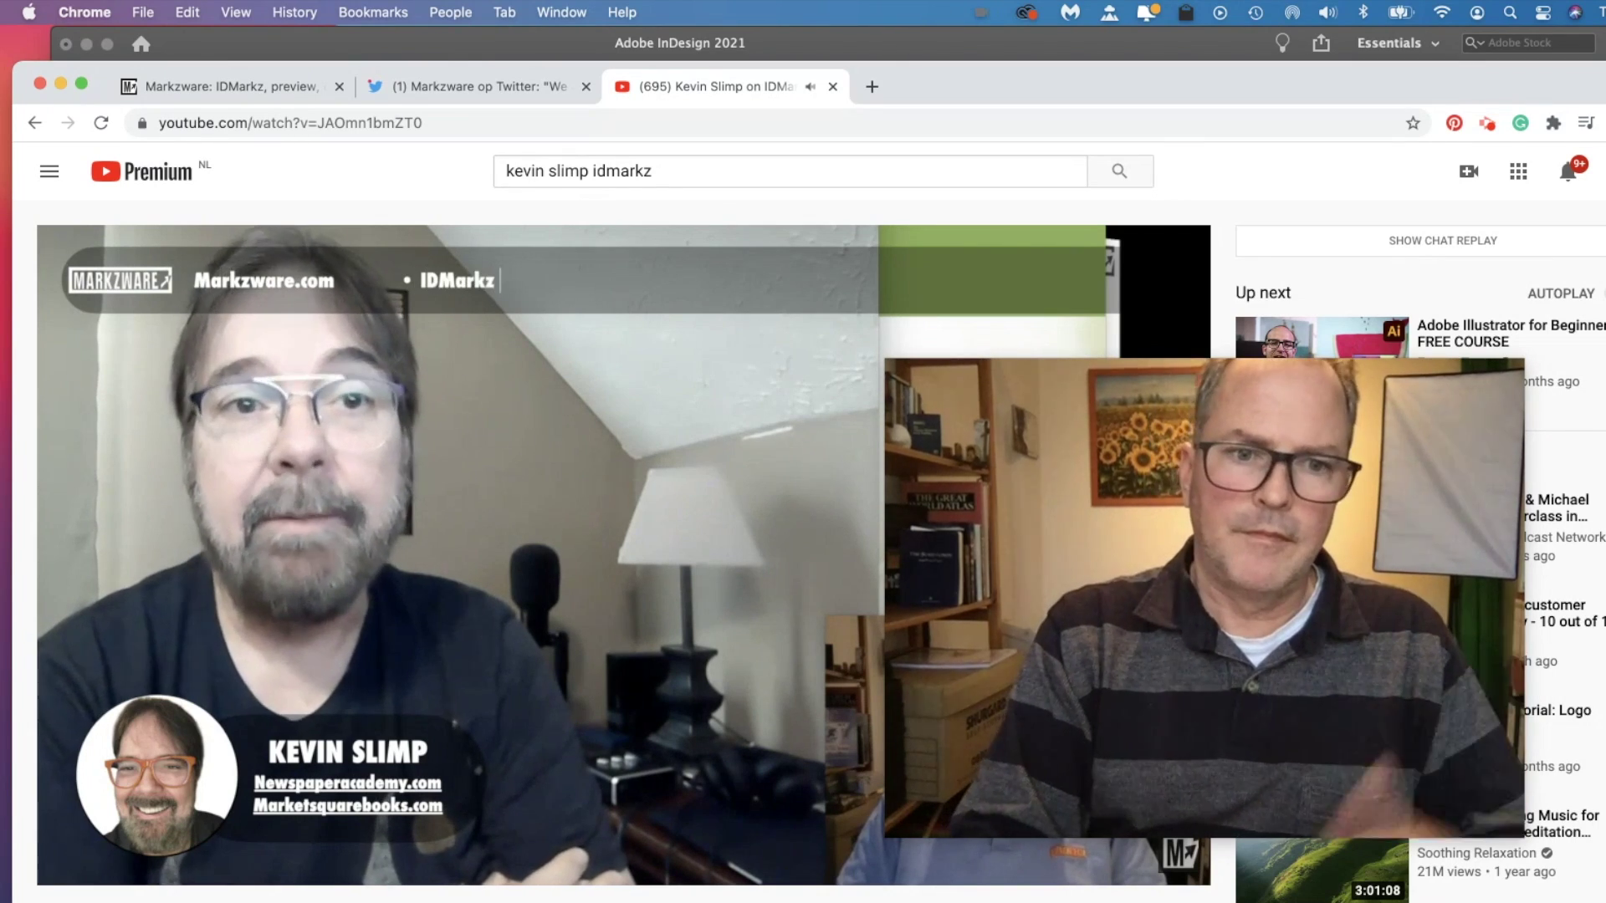
mouse_move(126, 753)
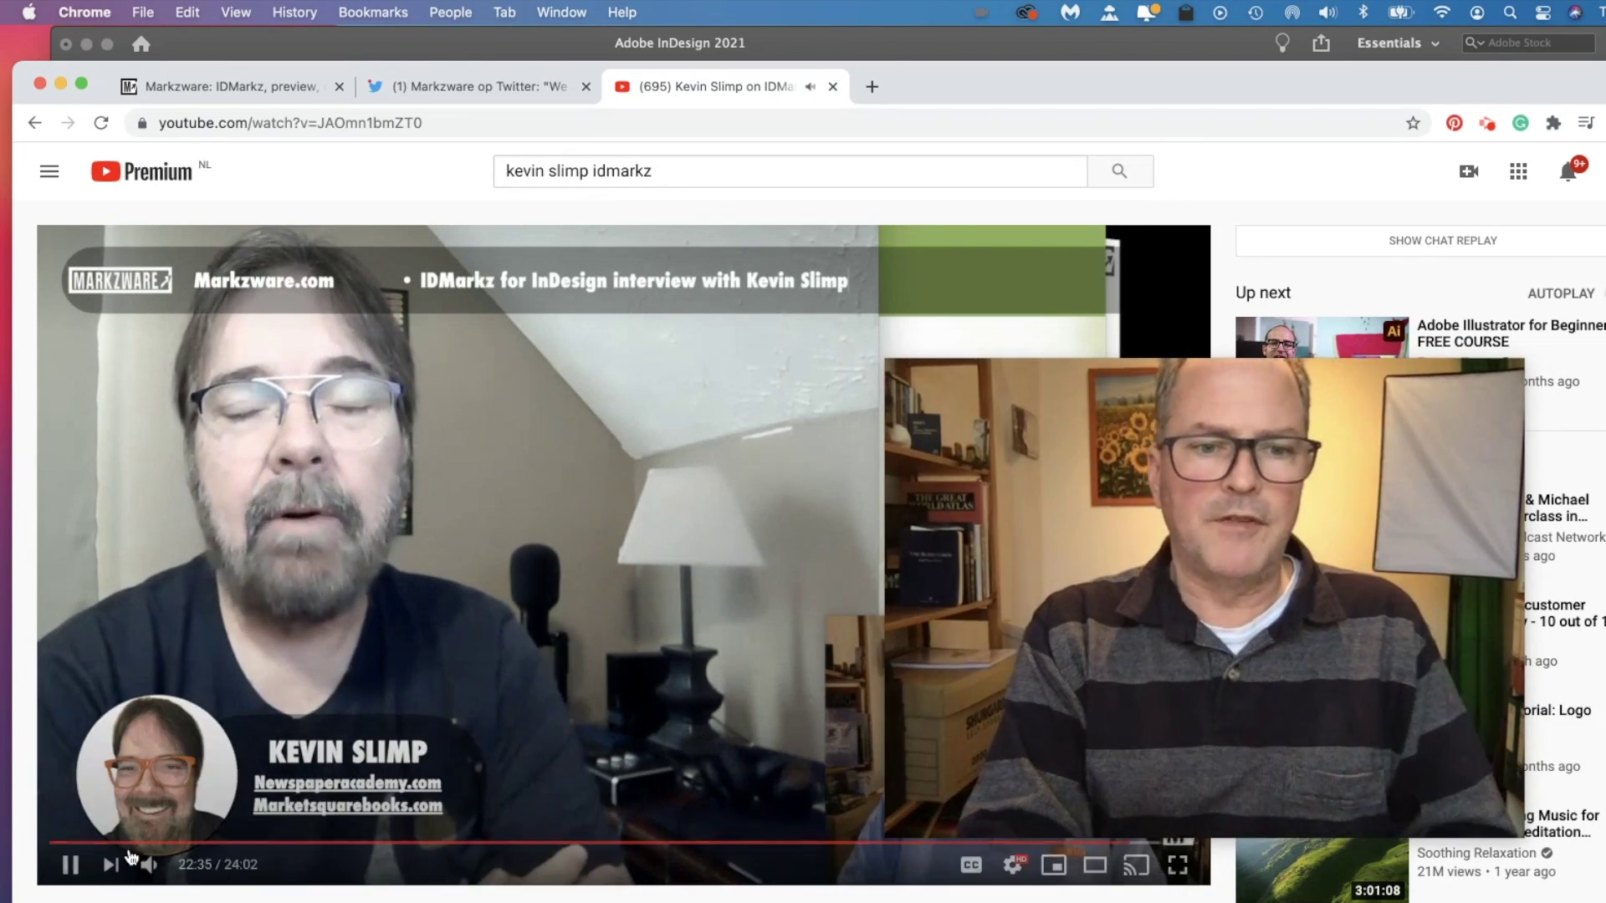
click(69, 865)
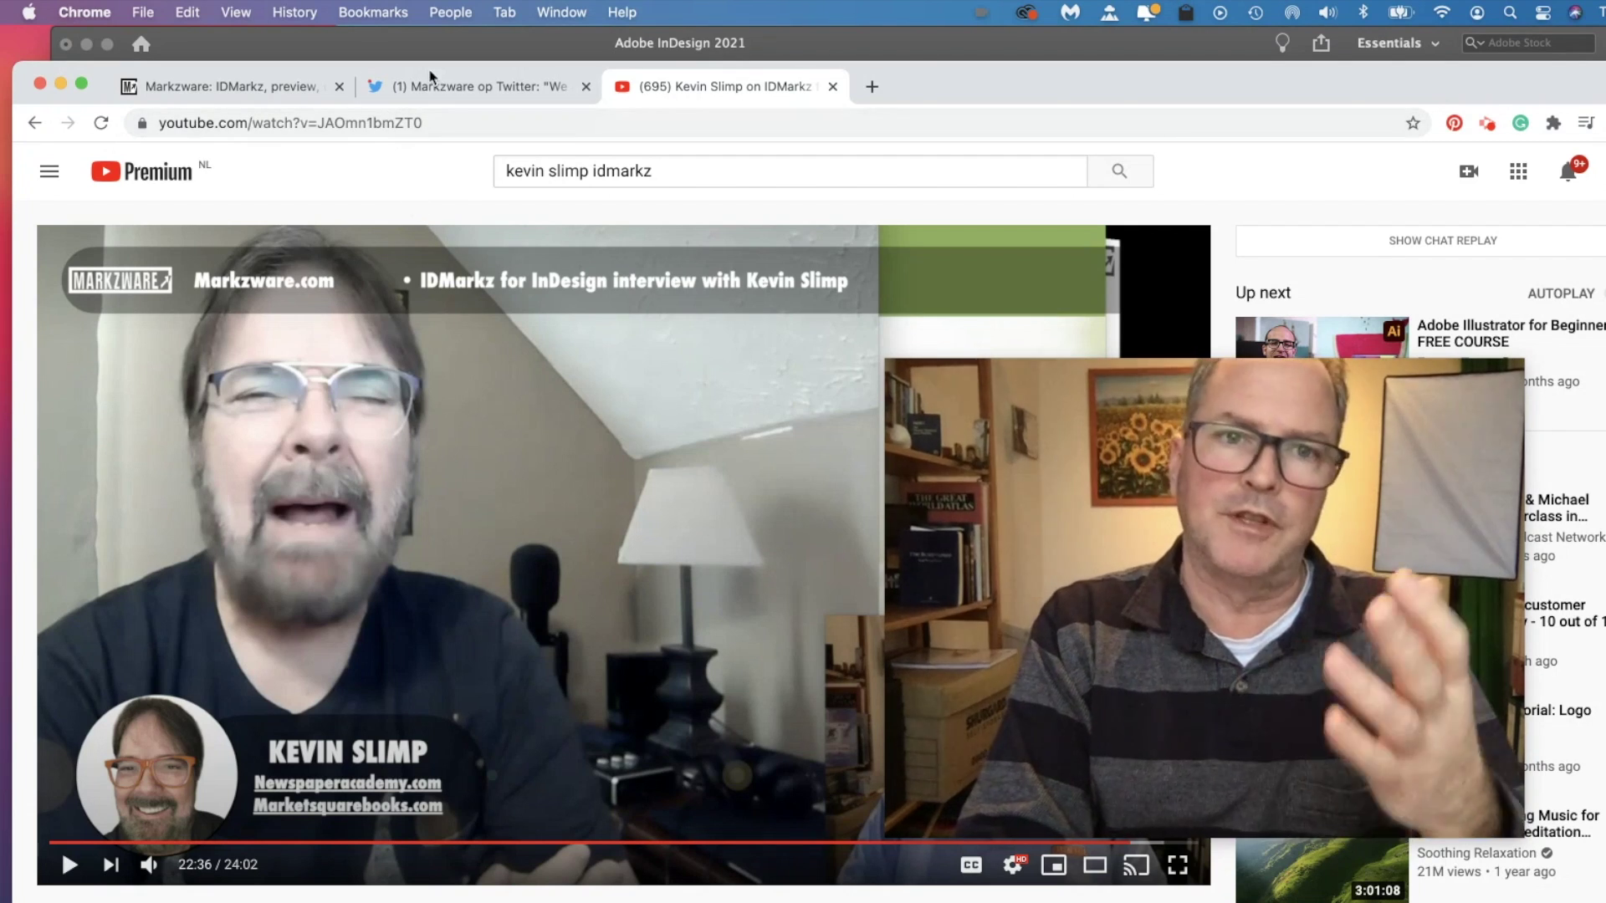
click(461, 89)
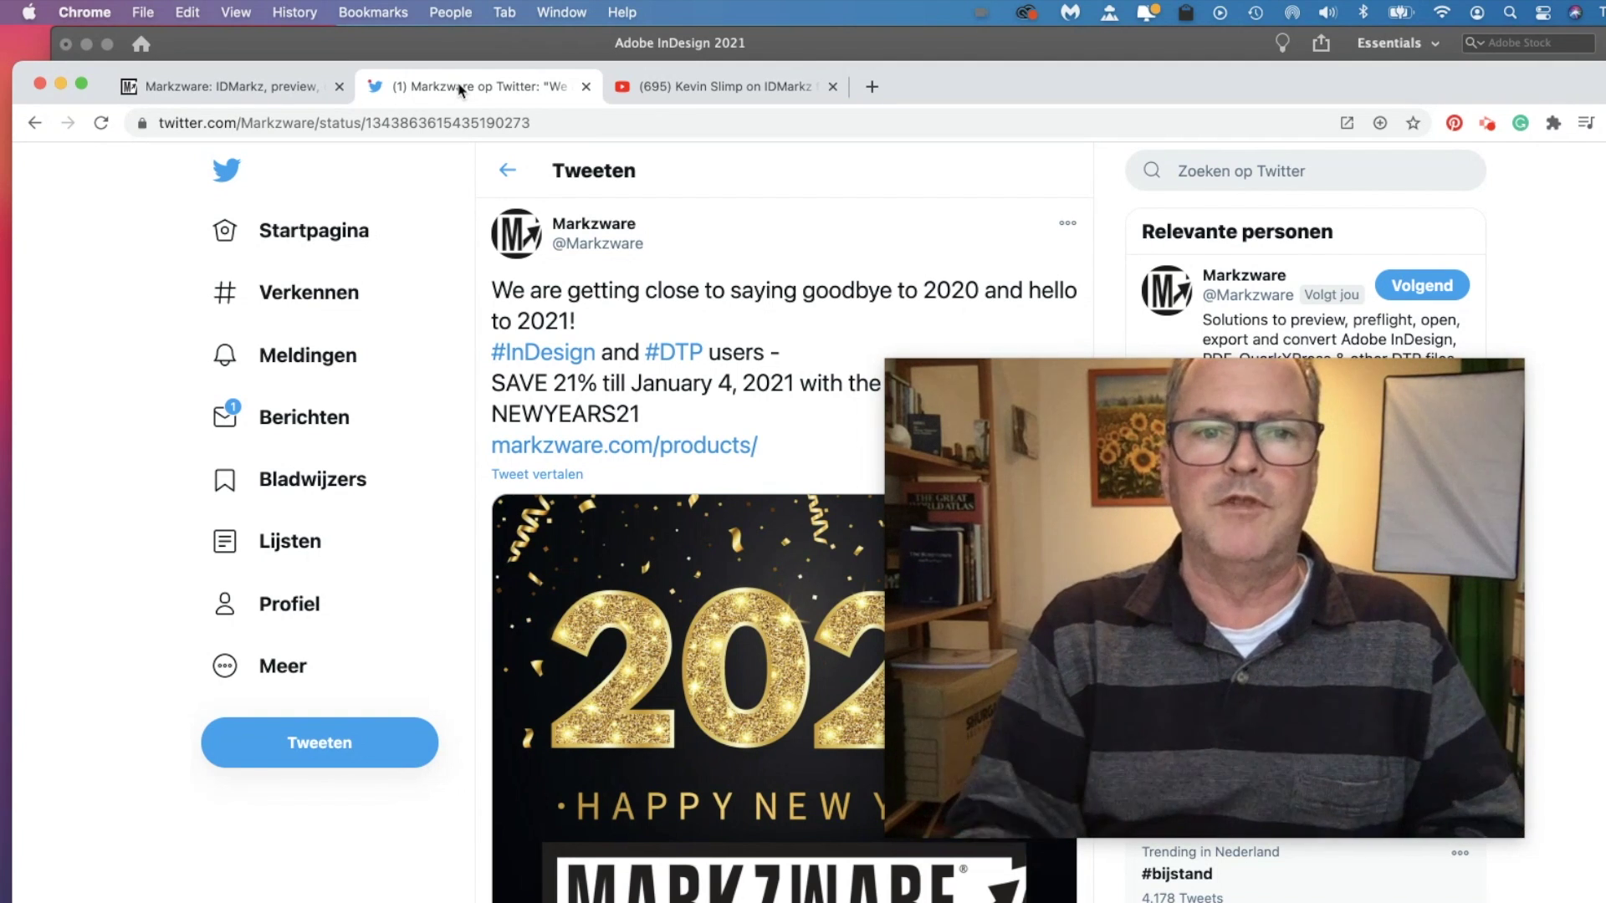
- Look at the YouTube interview and coupon tweet, then switch to the Markzware website
click(736, 91)
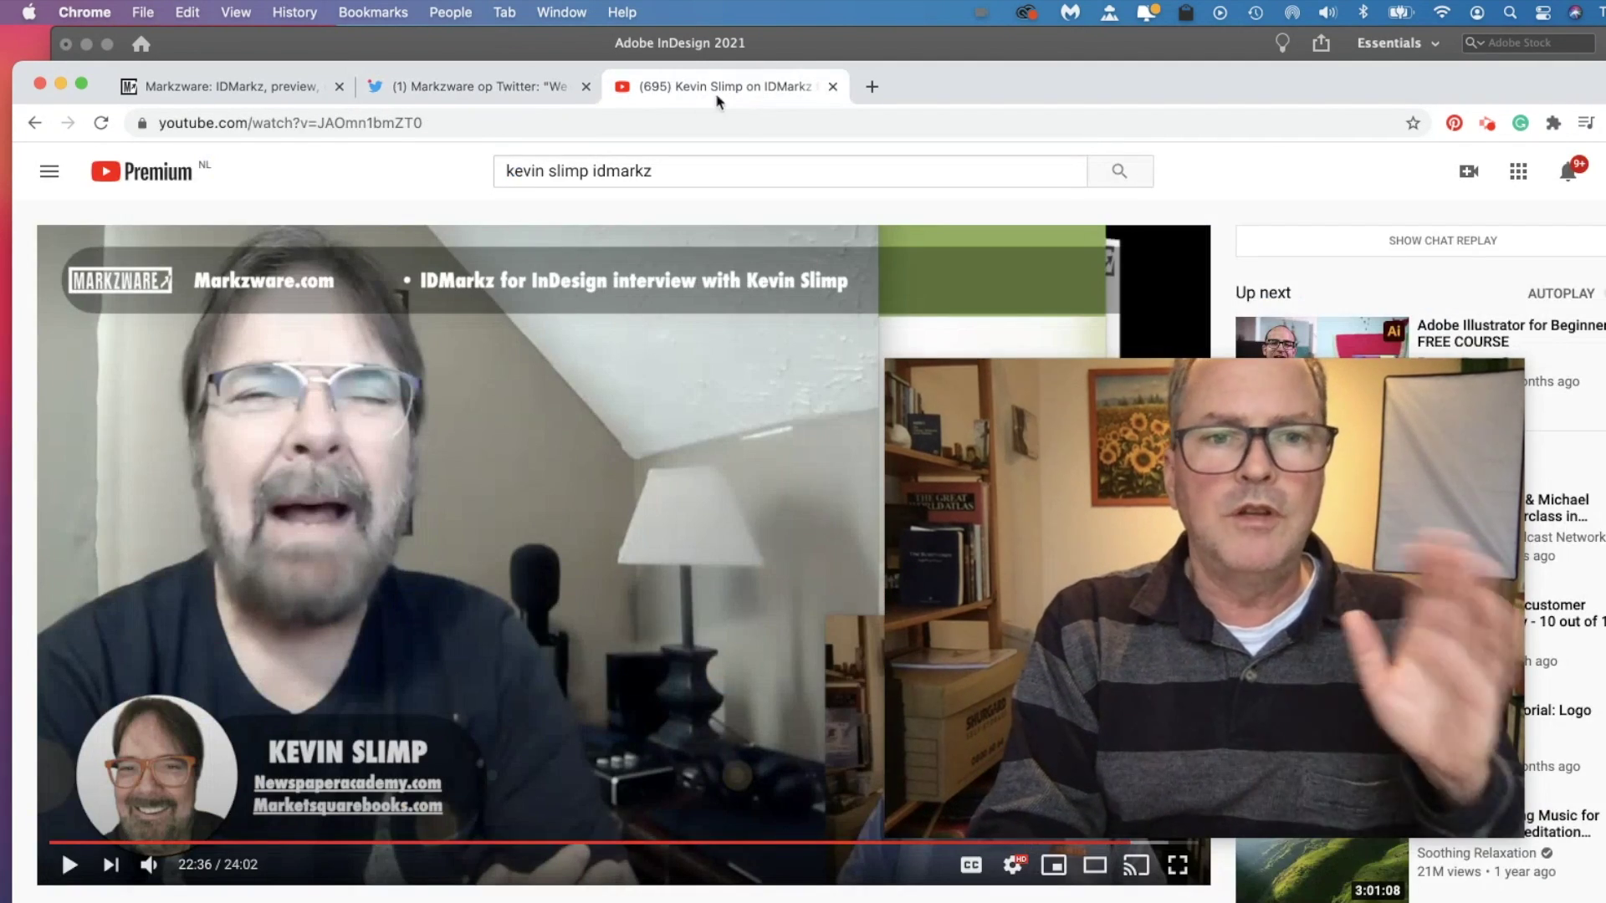
click(510, 90)
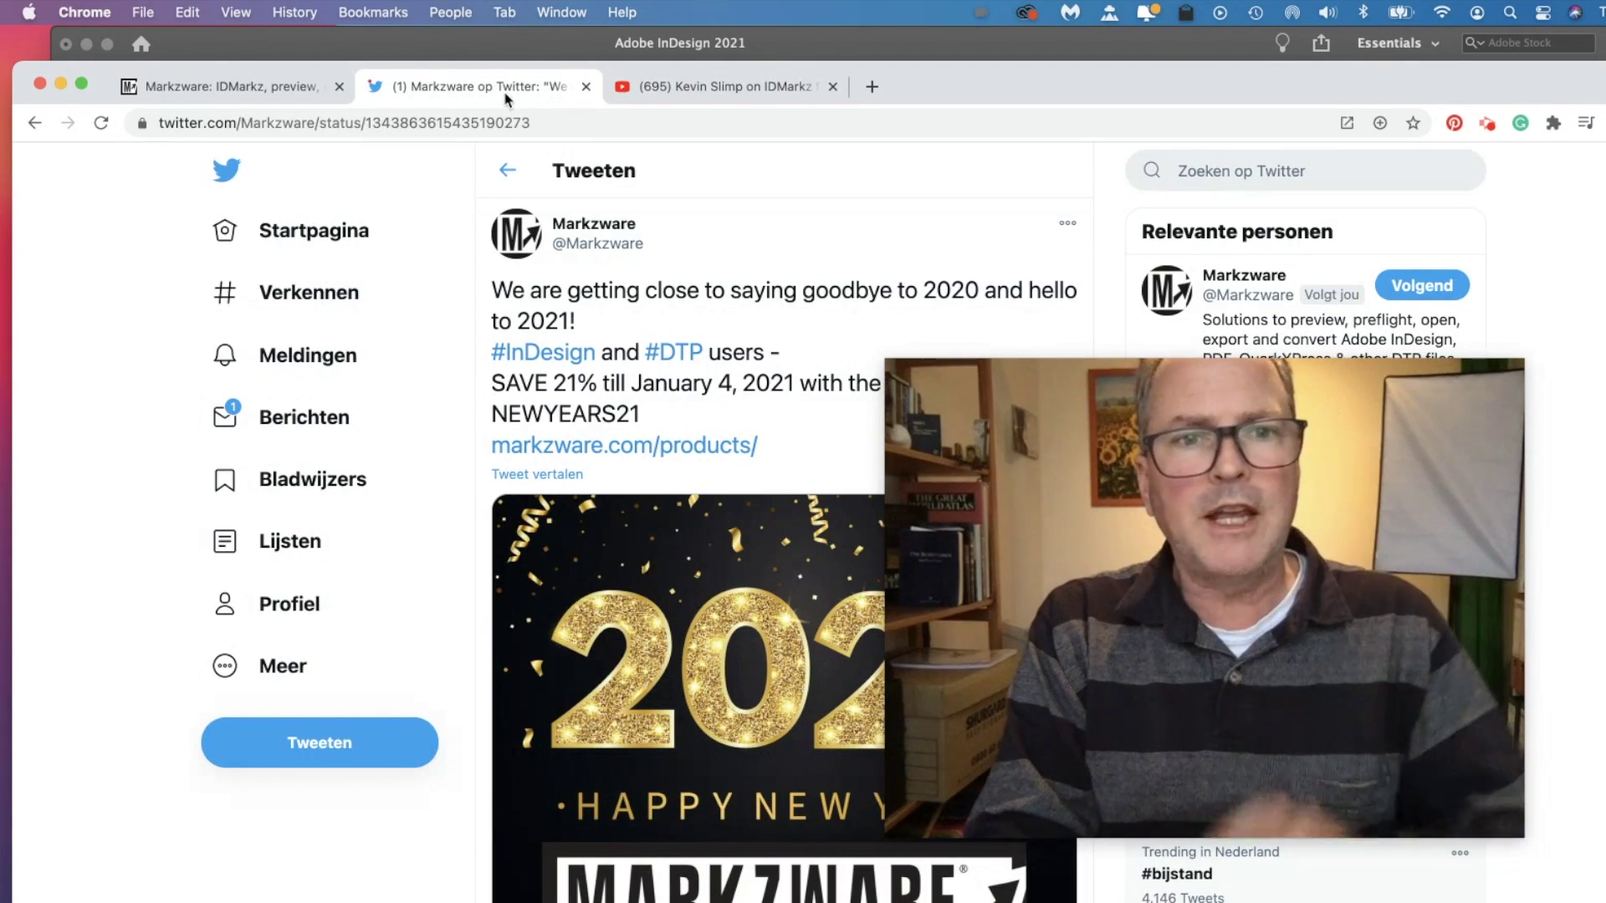
click(224, 84)
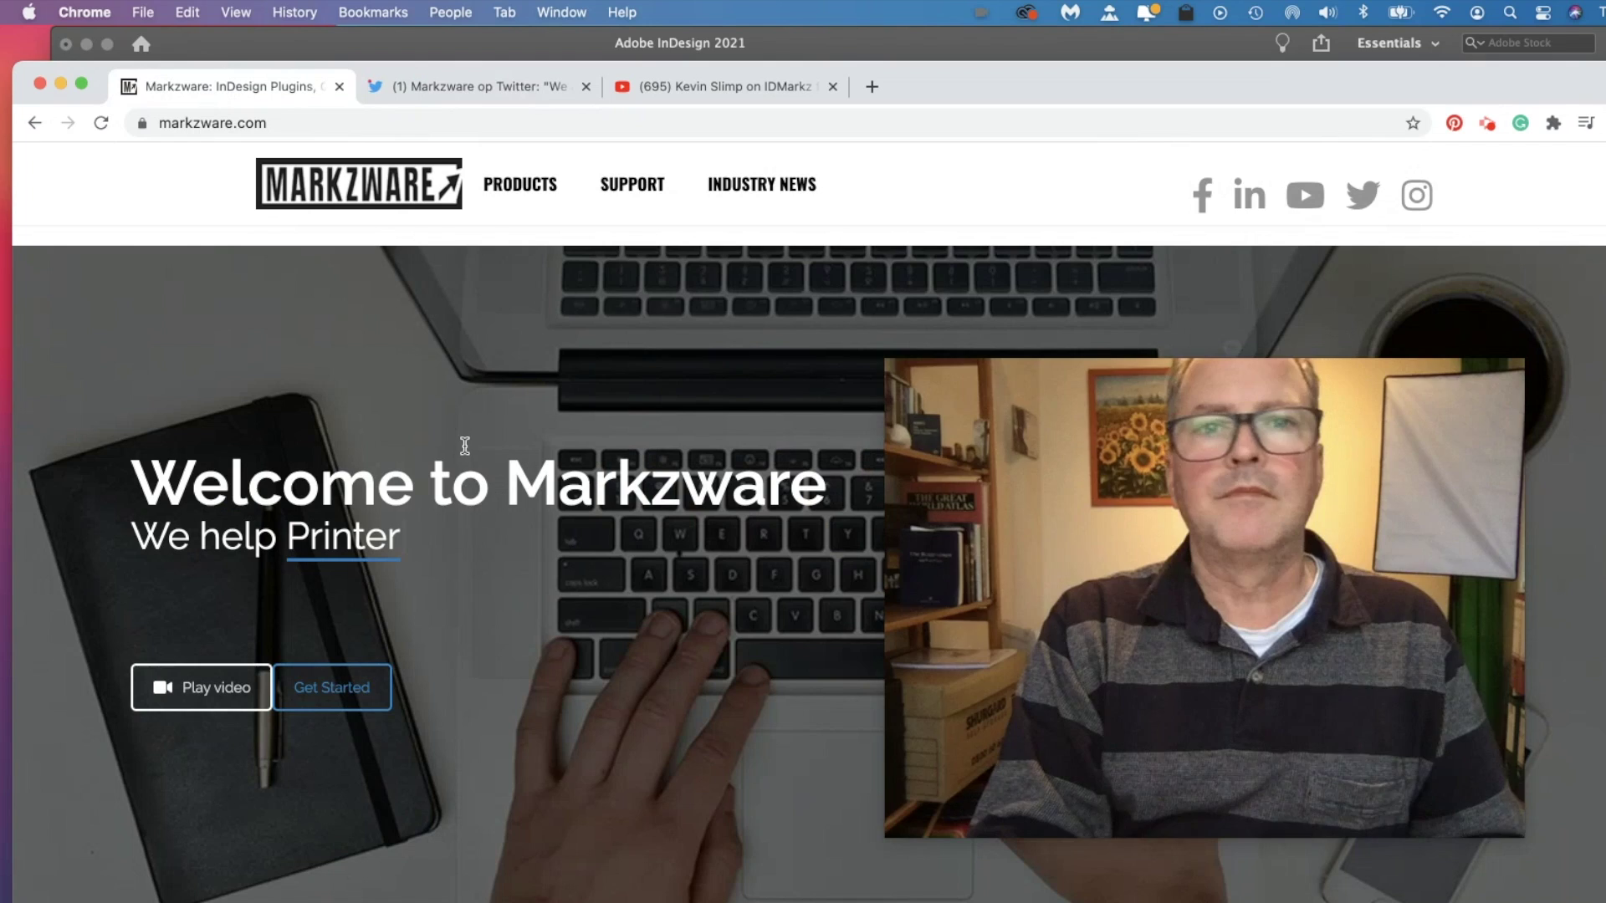
scroll(443, 483, down, 2)
scroll(444, 483, up, 2)
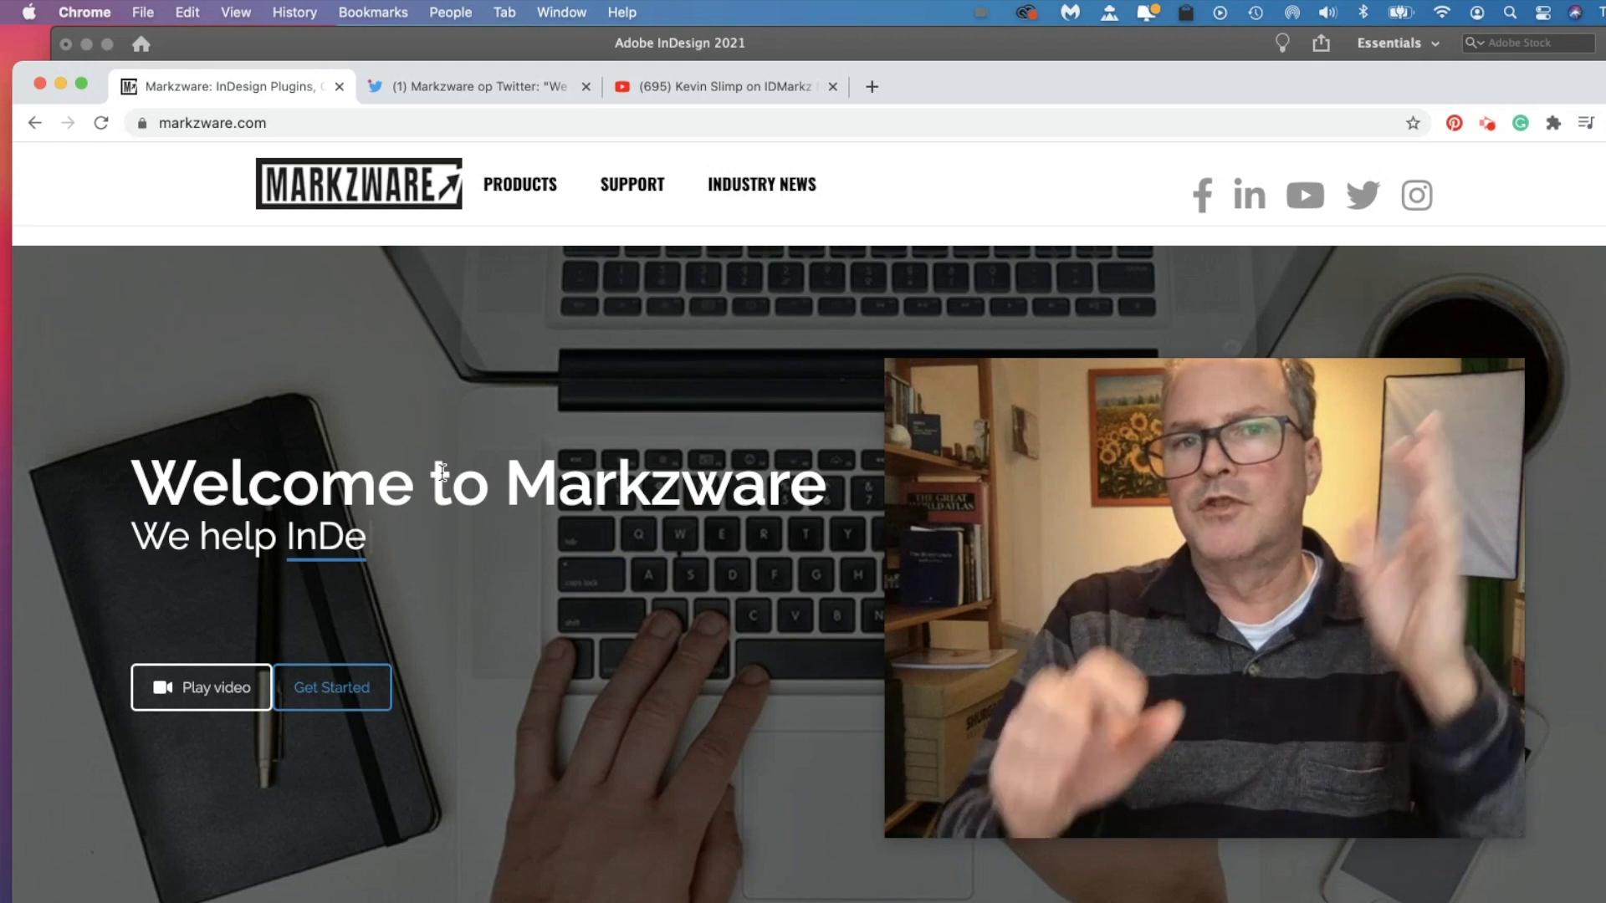
- Return to the coupon tweet and highlight the code NEWYEARS21
click(440, 85)
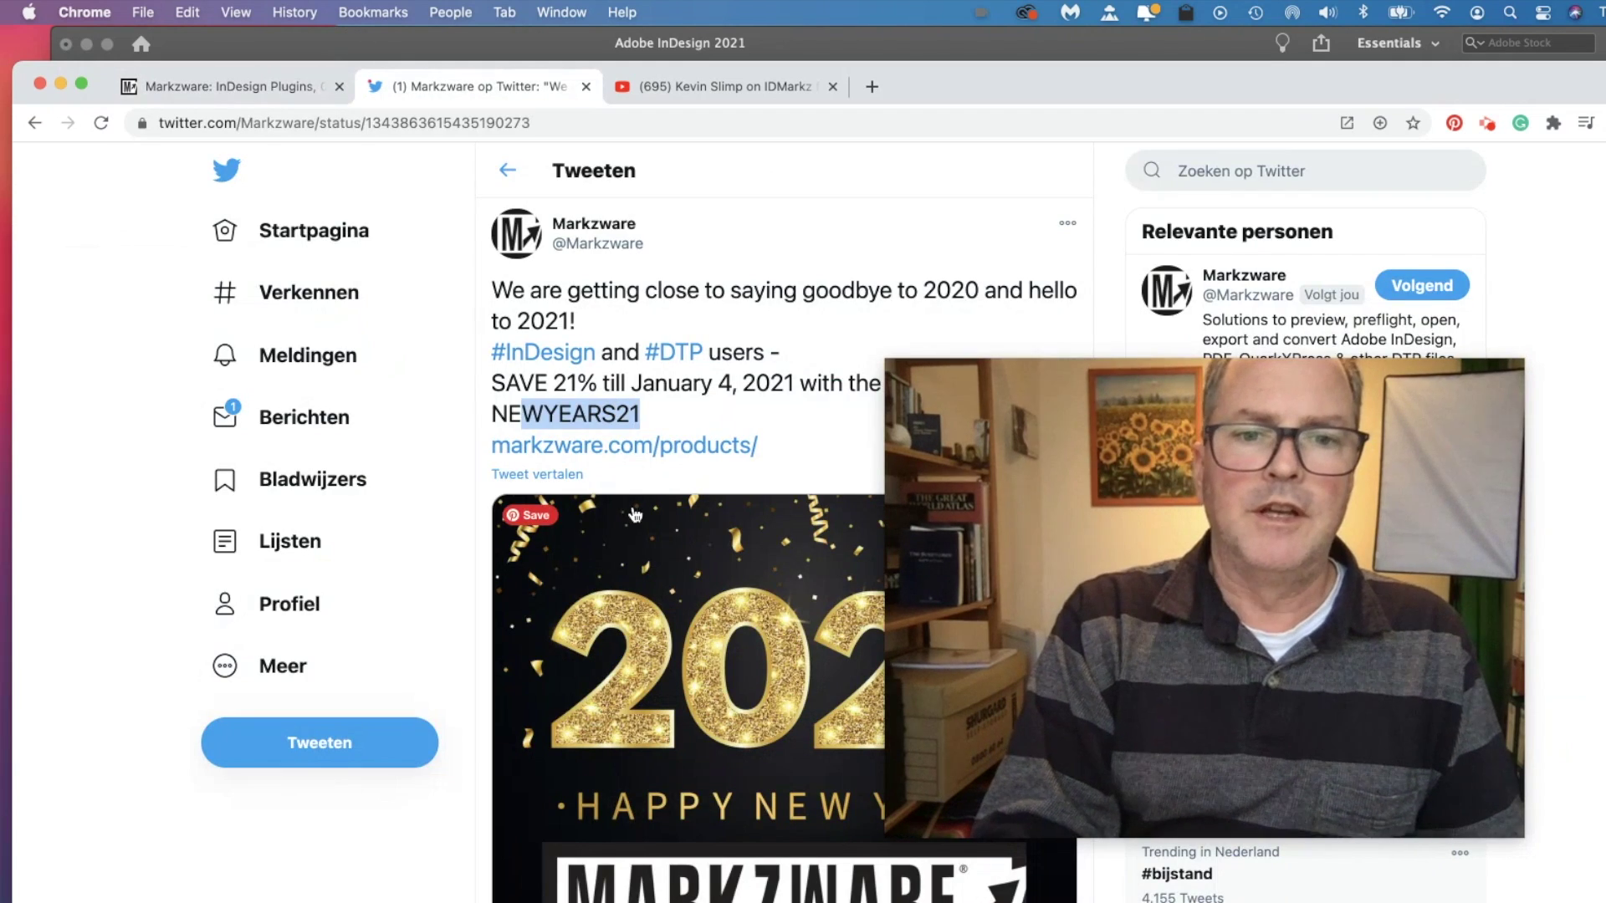
drag(642, 425, 485, 421)
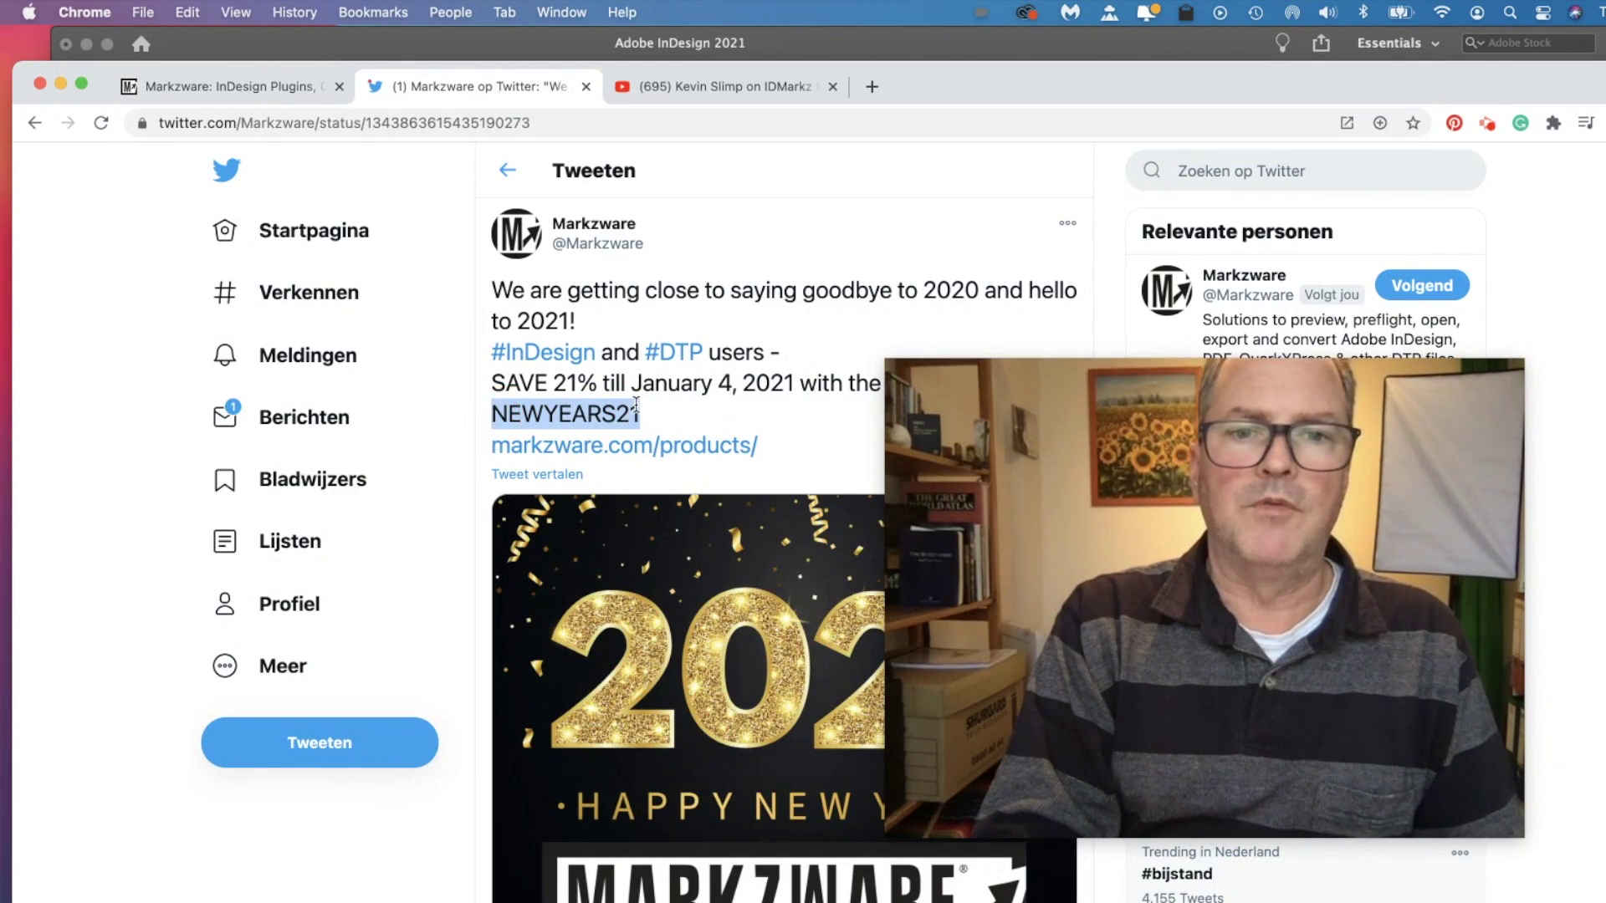